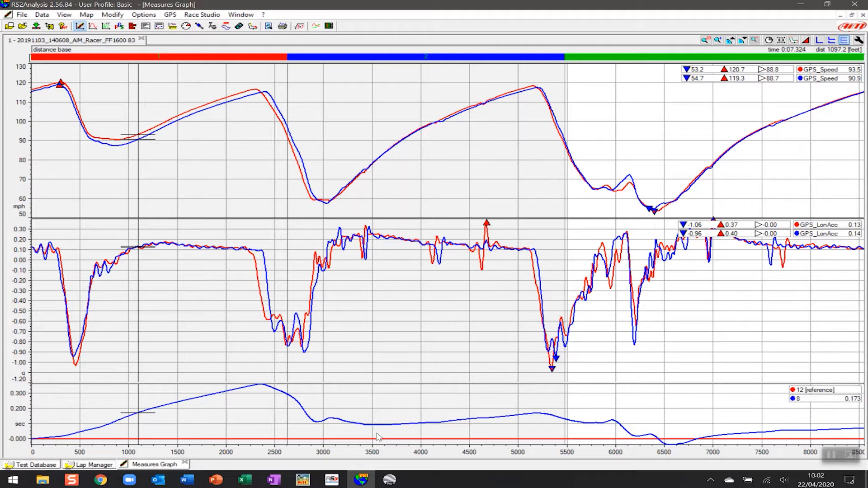
Check the ticked laps in the lap list and place the graph cursor near the time-difference peak at about 2315 feet.
{"action": "key", "text": "F2"}
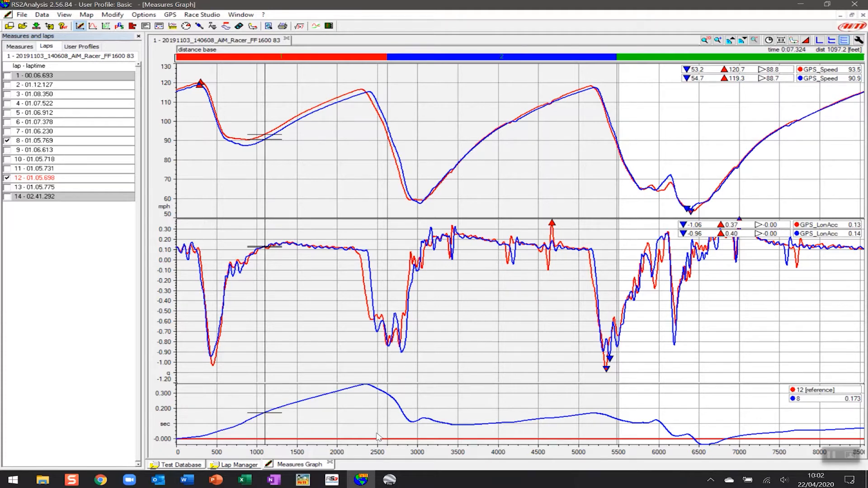
{"action": "key", "text": "F2"}
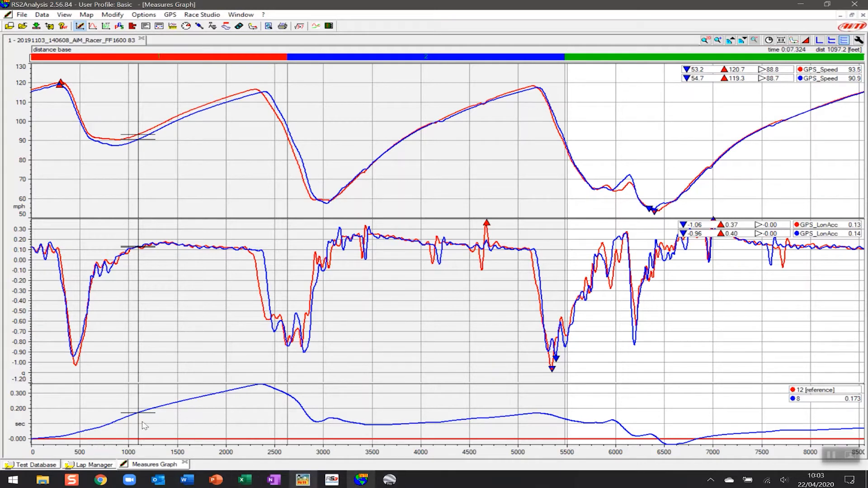
{"action": "left_click_drag", "start_coordinate": [99, 433], "coordinate": [259, 404]}
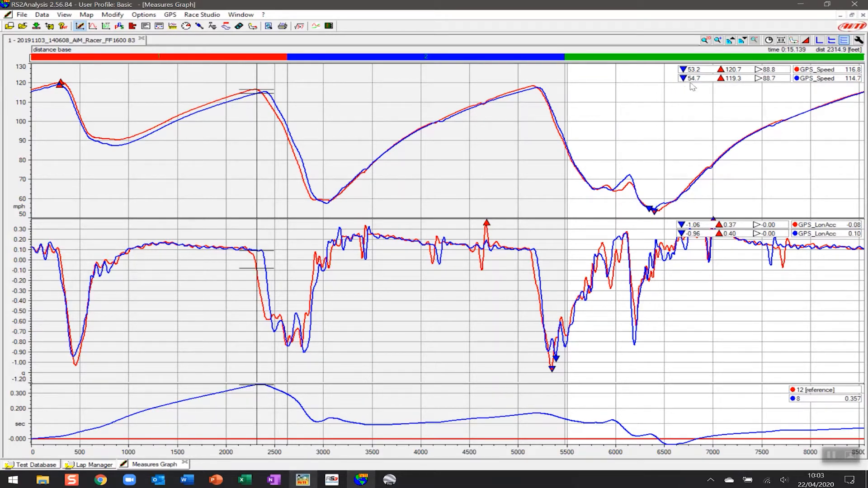
Show the track map clear of the speed legend and place the graph cursor at the first corner's minimum speed, about 884 feet.
{"action": "left_click", "coordinate": [795, 41]}
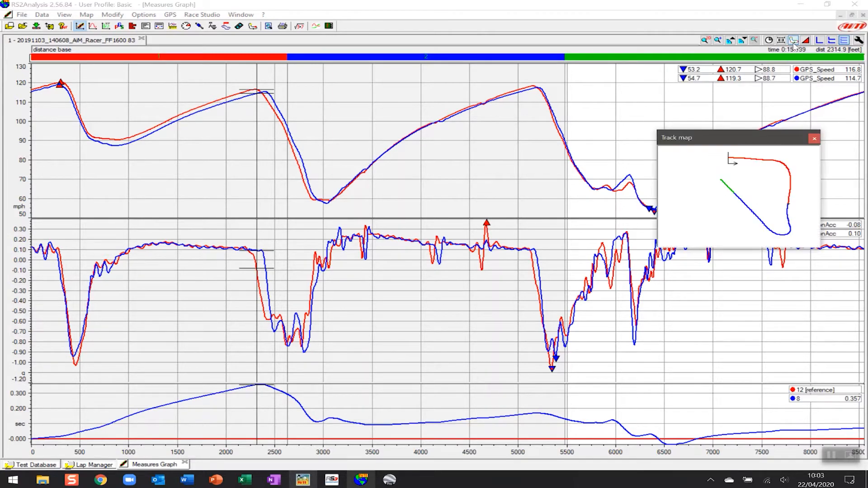
{"action": "left_click_drag", "start_coordinate": [736, 147], "coordinate": [714, 95]}
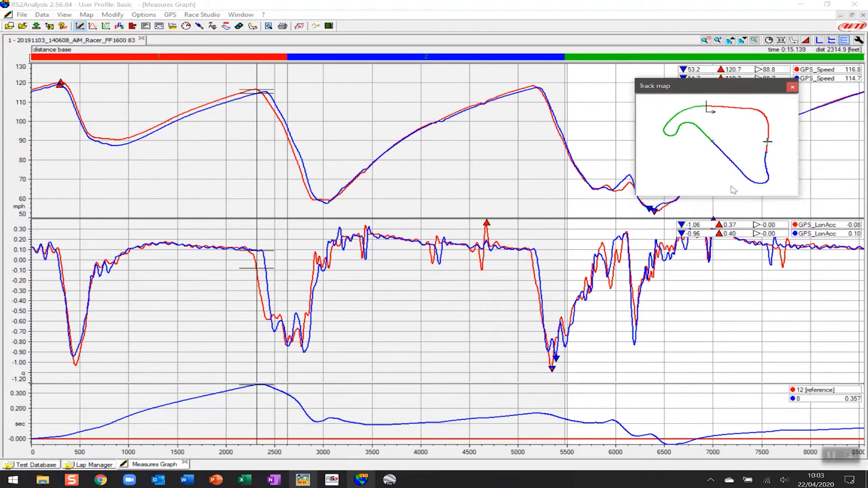
{"action": "left_click", "coordinate": [255, 102]}
{"action": "mouse_move", "coordinate": [235, 112]}
{"action": "left_mouse_down"}
{"action": "mouse_move", "coordinate": [199, 126]}
{"action": "mouse_move", "coordinate": [188, 121]}
{"action": "mouse_move", "coordinate": [187, 228]}
{"action": "mouse_move", "coordinate": [78, 235]}
{"action": "left_mouse_up"}
{"action": "left_click_drag", "start_coordinate": [72, 485], "coordinate": [96, 371]}
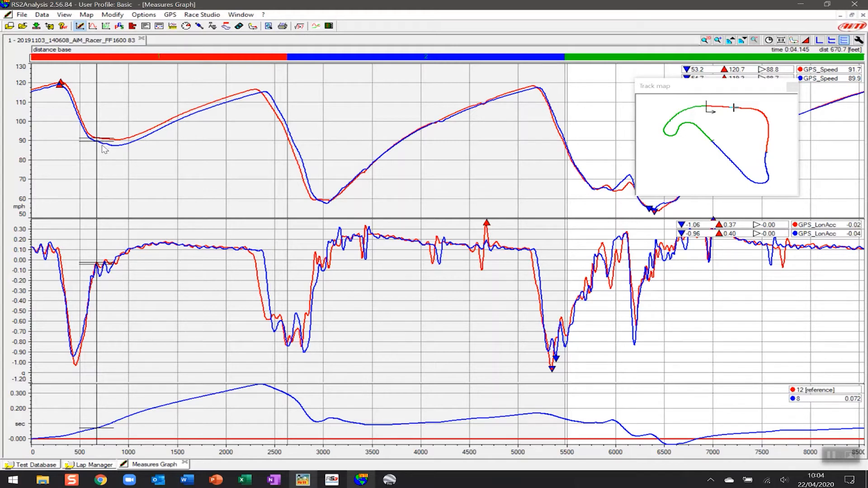
{"action": "left_click_drag", "start_coordinate": [109, 143], "coordinate": [119, 149]}
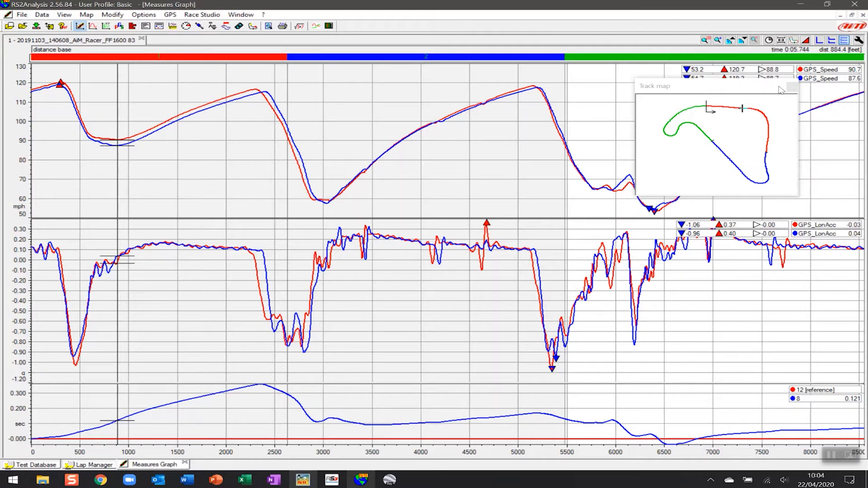
{"action": "left_click_drag", "start_coordinate": [744, 87], "coordinate": [556, 83]}
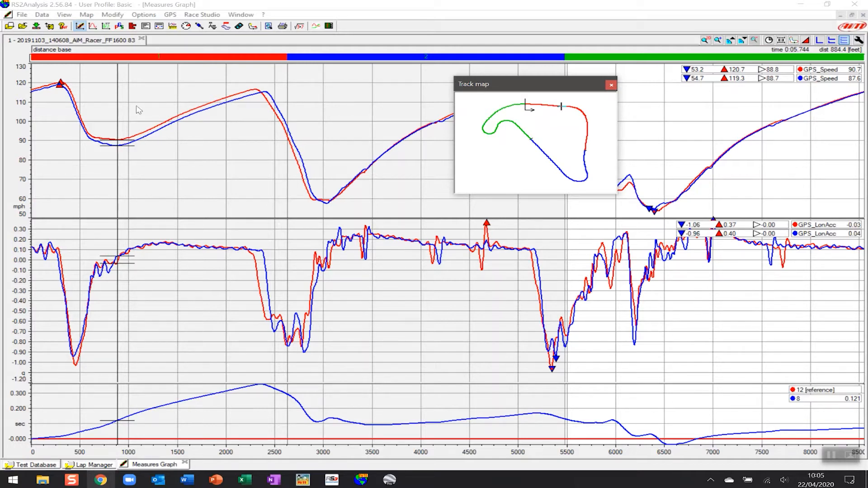
Open the GPS view of laps 12 and 8 and close the floating track map.
{"action": "left_click", "coordinate": [122, 27]}
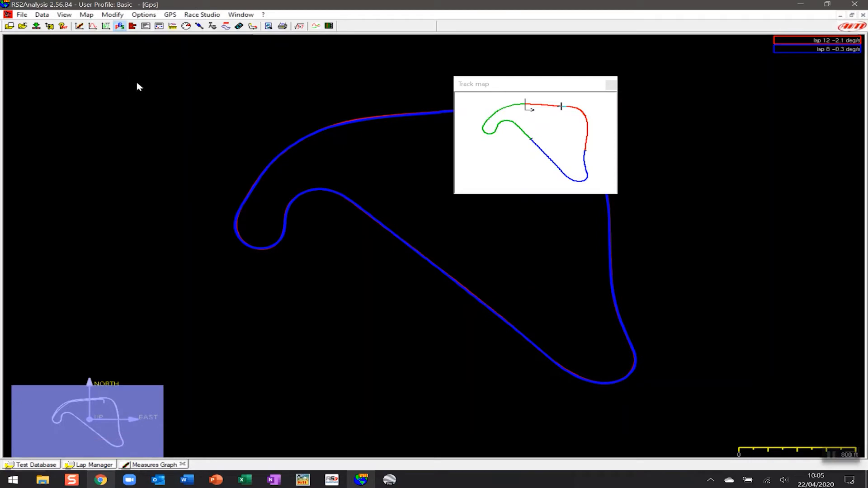
{"action": "left_click_drag", "start_coordinate": [535, 86], "coordinate": [772, 85]}
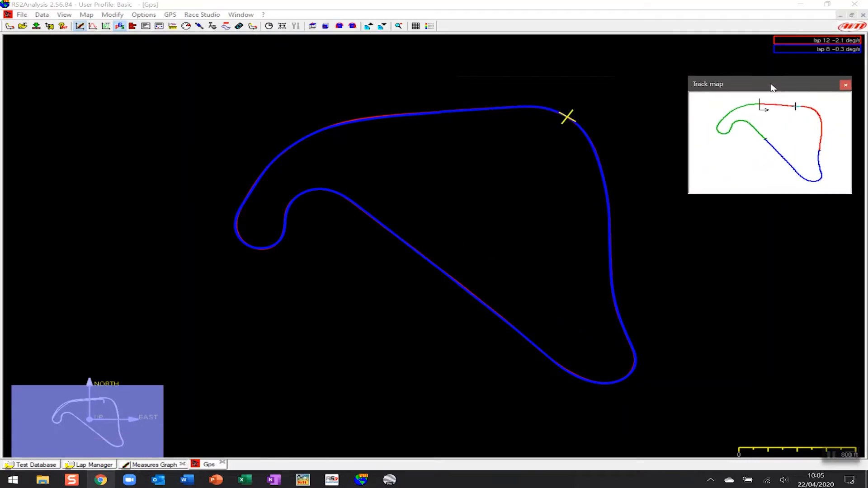
{"action": "left_click", "coordinate": [848, 85]}
Examine up close how the lap 12 and lap 8 lines differ through the first corner in the GPS view.
{"action": "scroll", "coordinate": [502, 187], "scroll_direction": "up", "scroll_amount": 4}
{"action": "left_click_drag", "start_coordinate": [547, 133], "coordinate": [451, 301]}
{"action": "scroll", "coordinate": [498, 192], "scroll_direction": "up", "scroll_amount": 3}
{"action": "left_click_drag", "start_coordinate": [498, 192], "coordinate": [336, 262]}
{"action": "scroll", "coordinate": [364, 260], "scroll_direction": "up", "scroll_amount": 2}
{"action": "left_click_drag", "start_coordinate": [430, 211], "coordinate": [367, 253]}
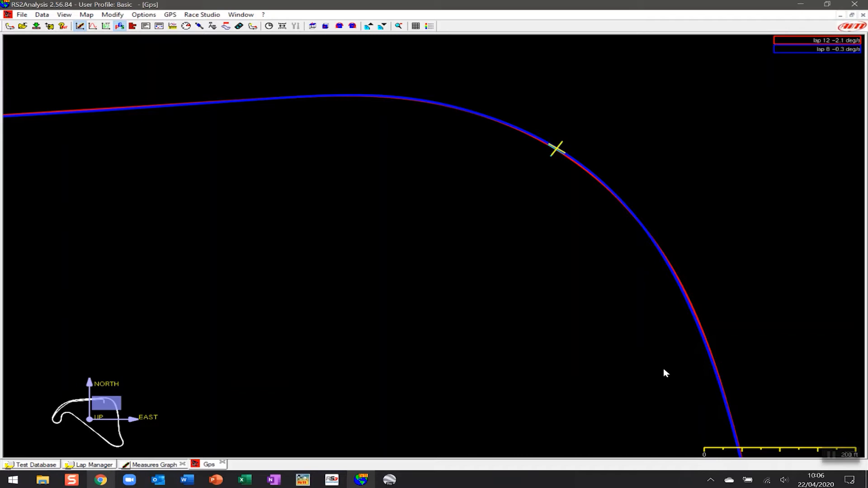
Switch to Google Earth Pro and compare the two laps' driven lines against the kerbs at the first corner's entry and apex.
{"action": "left_click", "coordinate": [390, 481]}
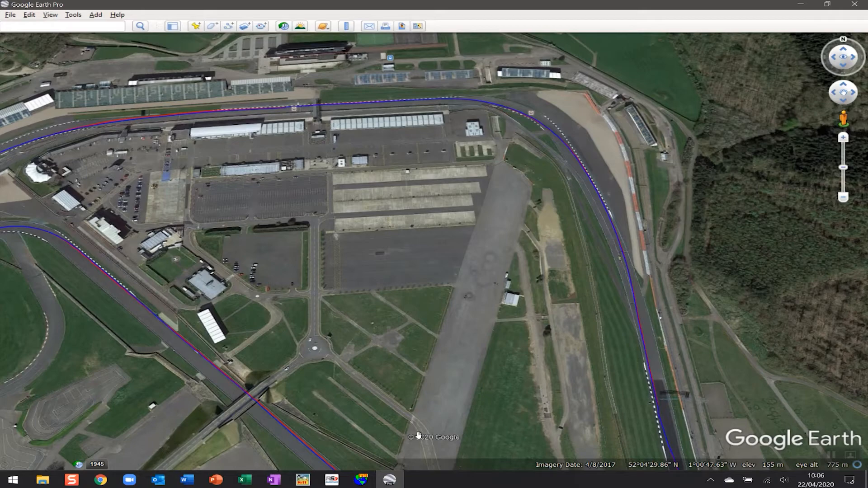
{"action": "left_click_drag", "start_coordinate": [508, 219], "coordinate": [398, 403]}
{"action": "scroll", "coordinate": [398, 401], "scroll_direction": "up", "scroll_amount": 5}
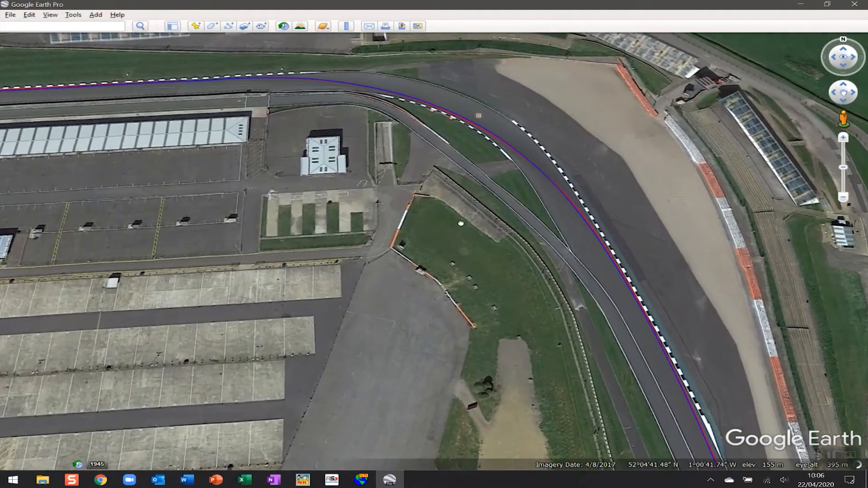
{"action": "left_click_drag", "start_coordinate": [461, 223], "coordinate": [506, 340]}
{"action": "scroll", "coordinate": [505, 337], "scroll_direction": "up", "scroll_amount": 3}
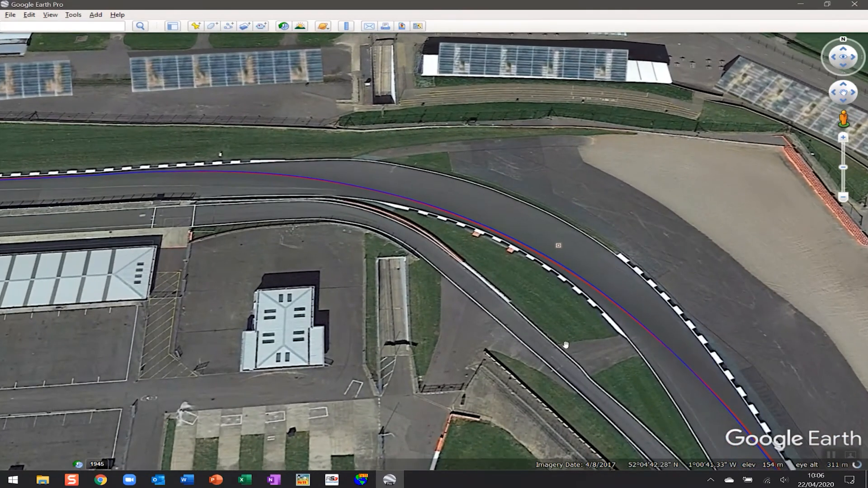
{"action": "left_click_drag", "start_coordinate": [566, 345], "coordinate": [466, 247]}
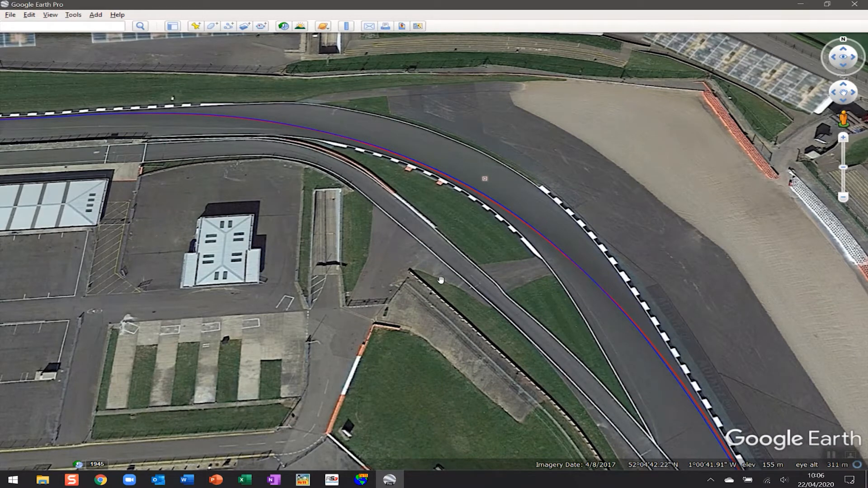
{"action": "left_click_drag", "start_coordinate": [464, 314], "coordinate": [394, 243]}
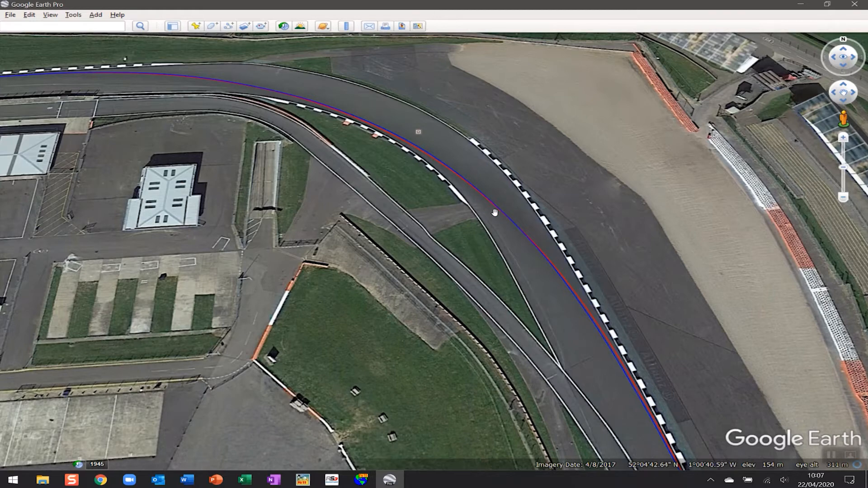
Follow both driven lines along the first corner's exit kerb and compare them with the whole corner on the satellite image.
{"action": "left_click_drag", "start_coordinate": [600, 313], "coordinate": [477, 148]}
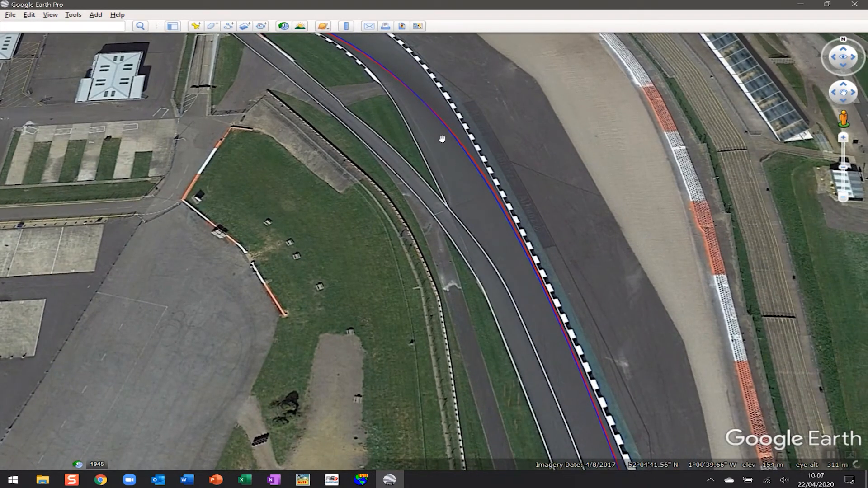
{"action": "left_click_drag", "start_coordinate": [574, 325], "coordinate": [522, 230]}
{"action": "left_click_drag", "start_coordinate": [595, 302], "coordinate": [561, 235]}
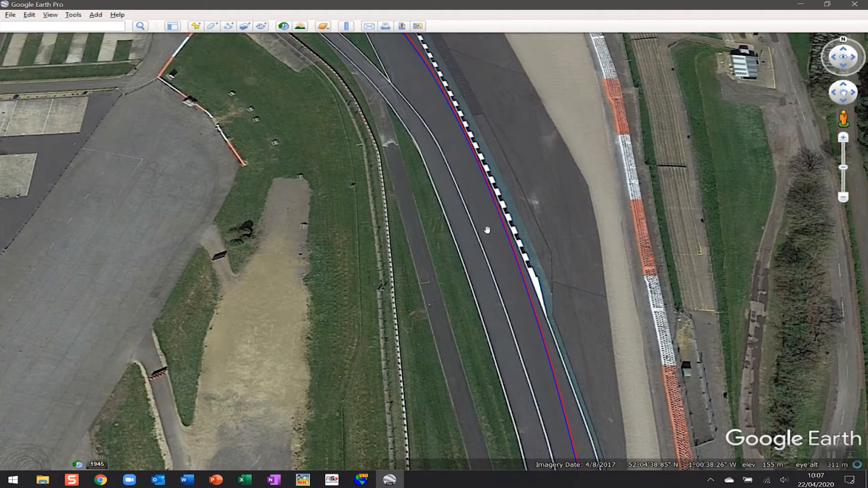
{"action": "scroll", "coordinate": [483, 230], "scroll_direction": "down", "scroll_amount": 1}
{"action": "left_click_drag", "start_coordinate": [444, 211], "coordinate": [488, 282]}
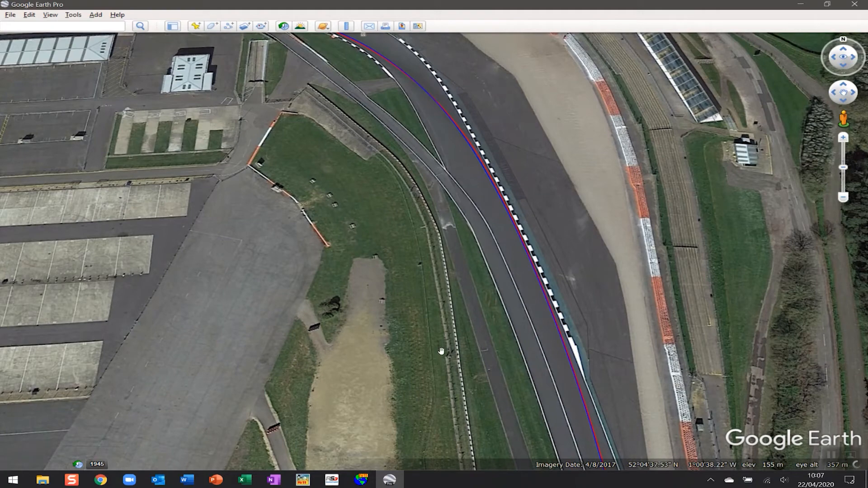
{"action": "left_click_drag", "start_coordinate": [442, 348], "coordinate": [509, 402]}
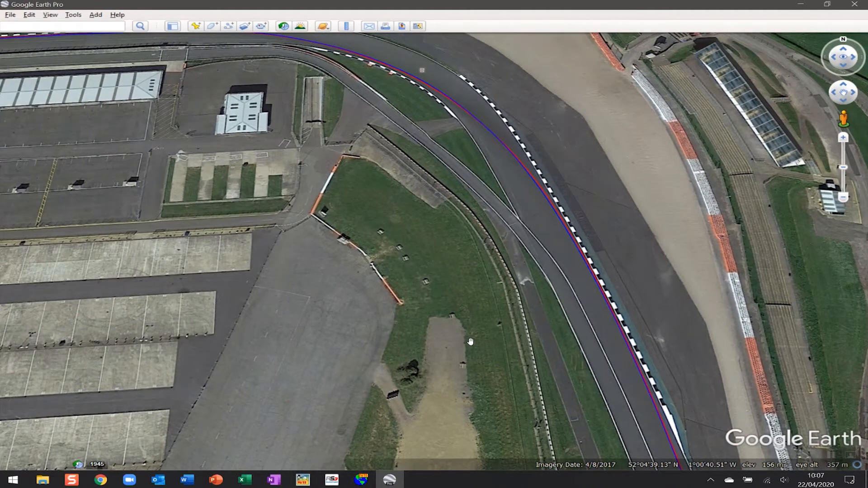
{"action": "scroll", "coordinate": [480, 278], "scroll_direction": "down", "scroll_amount": 3}
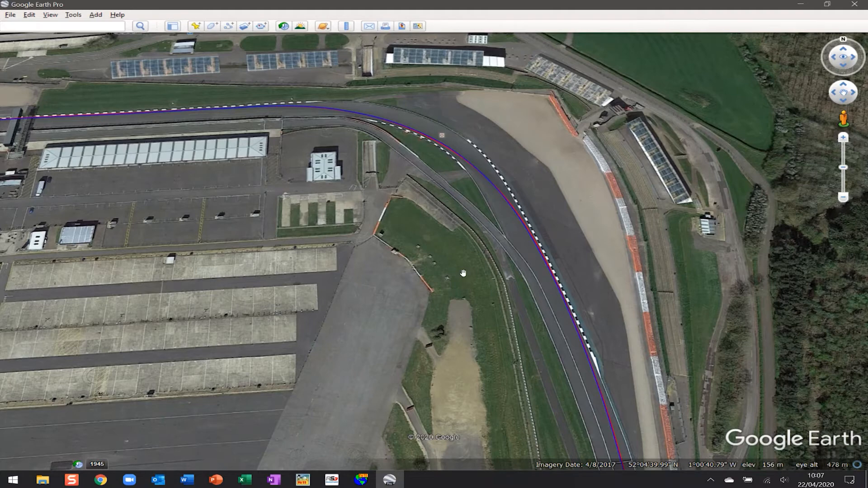
{"action": "left_click_drag", "start_coordinate": [607, 322], "coordinate": [560, 278]}
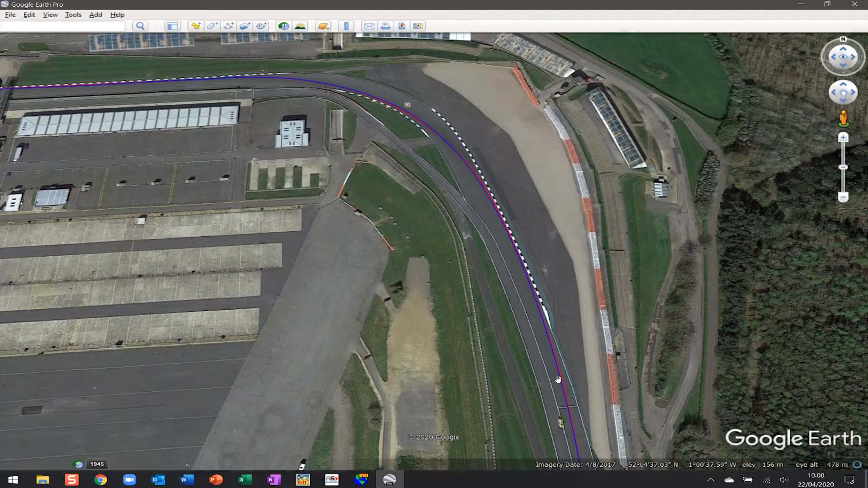
Return to RS2Analysis, open the track report and place the track cursor on the way out of the first corner.
{"action": "left_click", "coordinate": [363, 483]}
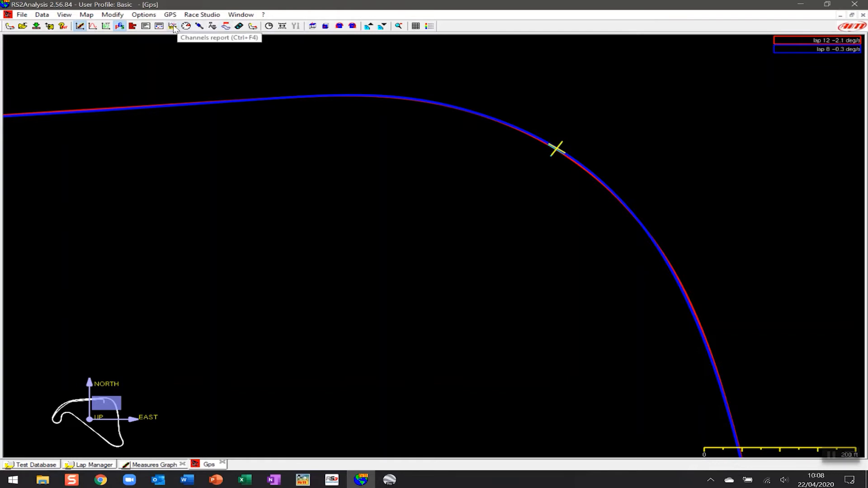
{"action": "left_click", "coordinate": [226, 26]}
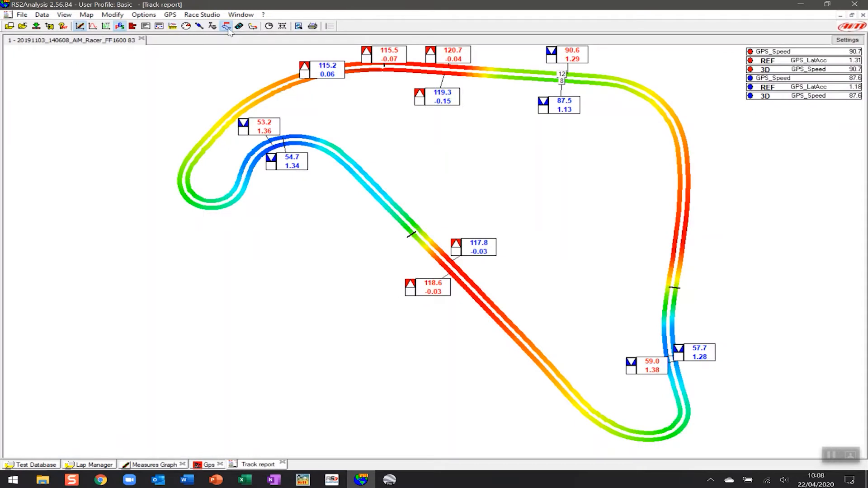
{"action": "left_click", "coordinate": [392, 206]}
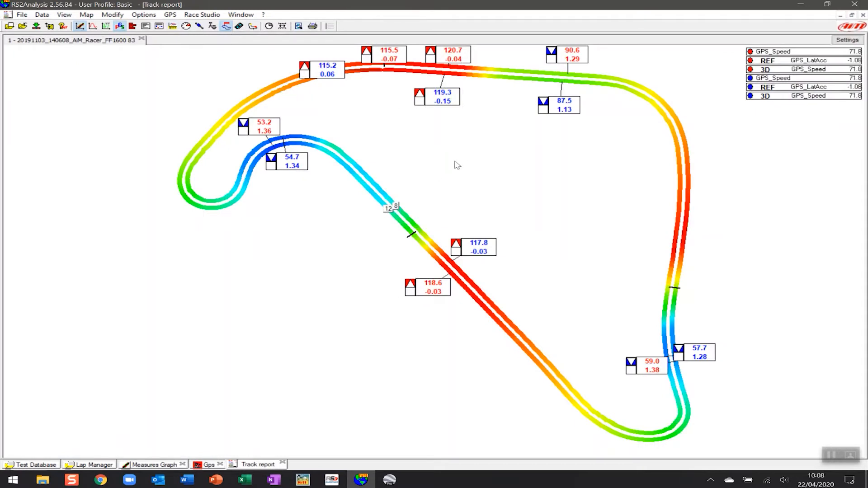
{"action": "left_click", "coordinate": [562, 132]}
{"action": "left_click", "coordinate": [670, 96]}
{"action": "left_click_drag", "start_coordinate": [671, 96], "coordinate": [682, 136]}
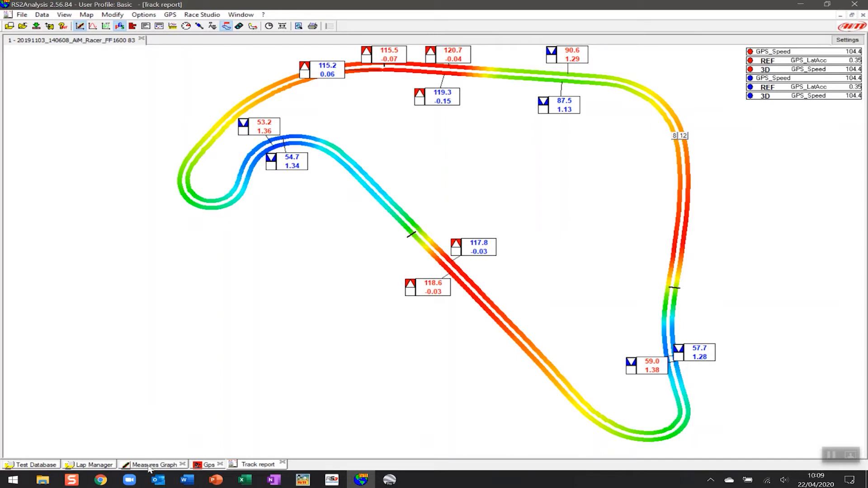
Return to the measures graph with the track map shown and place the cursor at lap 8's second braking point, about 2380 feet.
{"action": "left_click", "coordinate": [164, 466]}
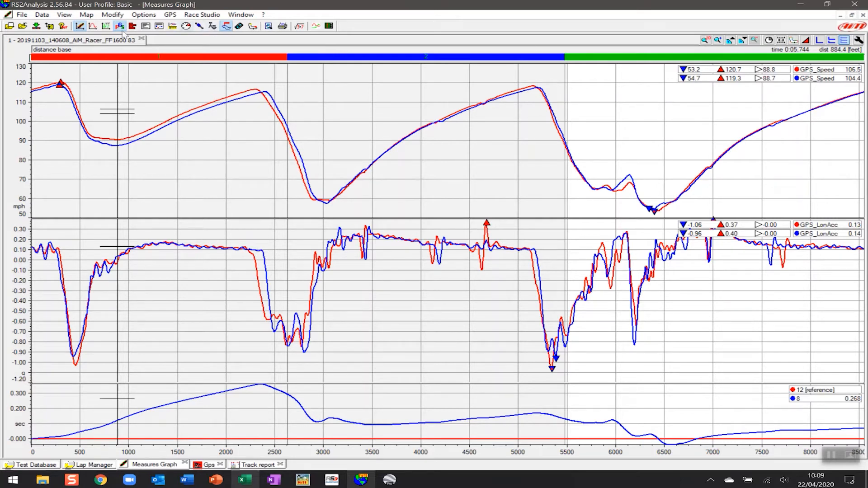
{"action": "left_click", "coordinate": [794, 41]}
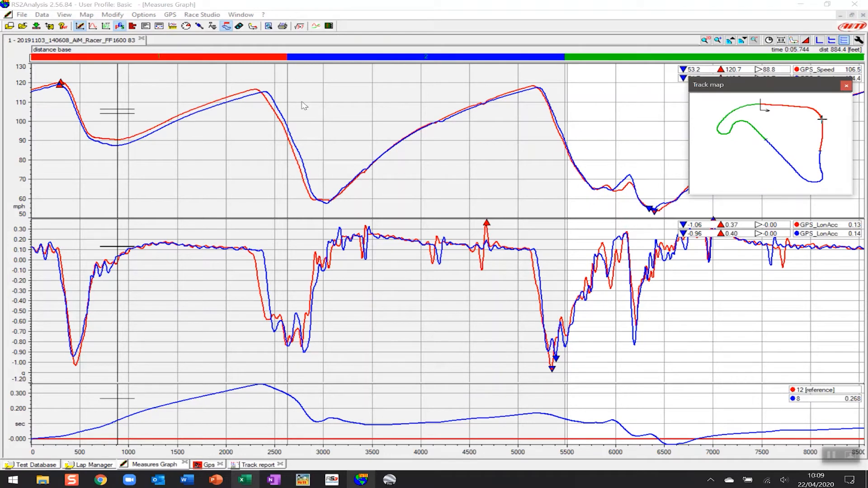
{"action": "left_click", "coordinate": [266, 93]}
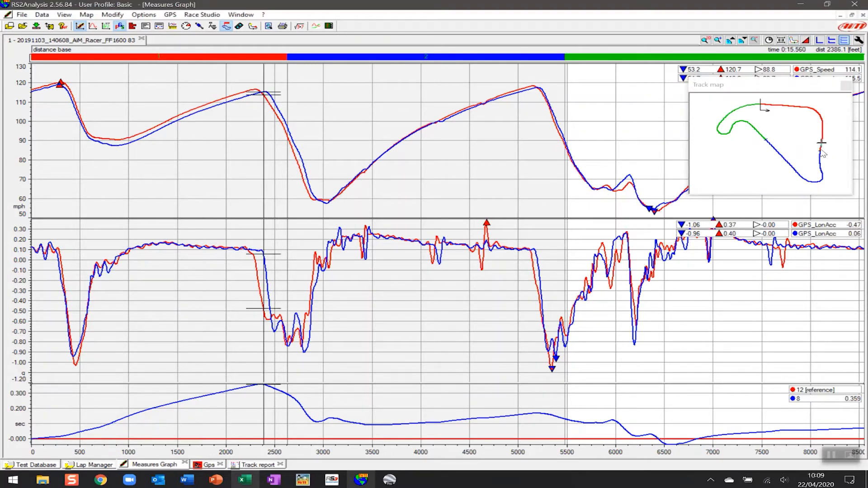
{"action": "left_click", "coordinate": [275, 95]}
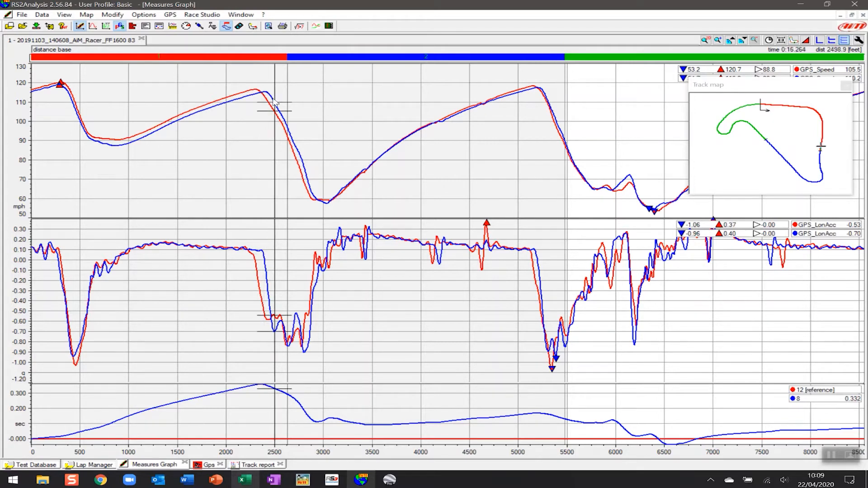
{"action": "left_click", "coordinate": [268, 94]}
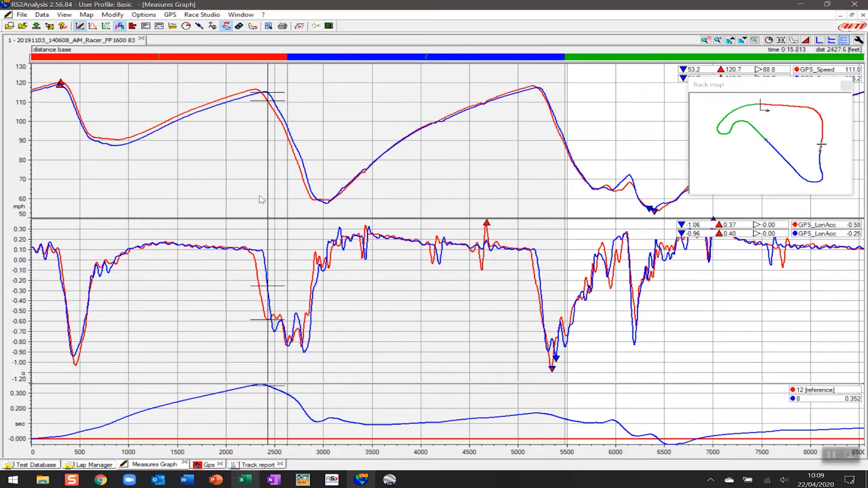
{"action": "left_click", "coordinate": [264, 252]}
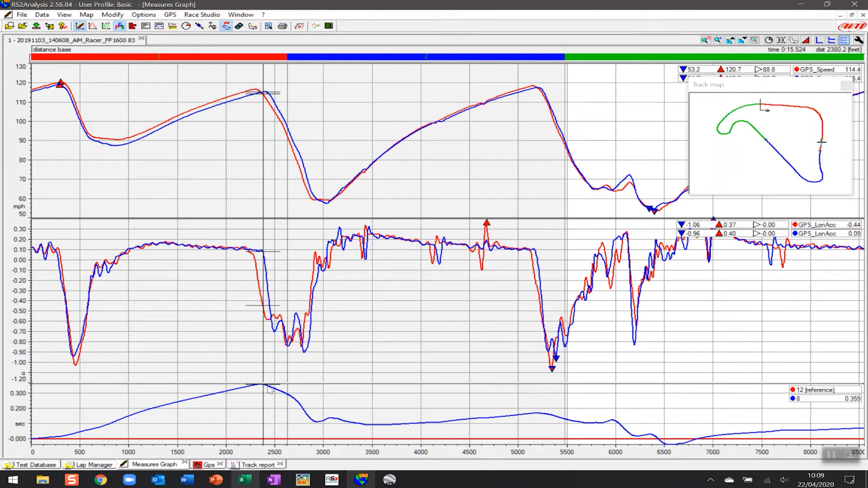
Place the graph cursor at the end of the second braking zone, about 2879 feet, and close the track map.
{"action": "left_click", "coordinate": [283, 392]}
{"action": "left_click_drag", "start_coordinate": [301, 409], "coordinate": [314, 421]}
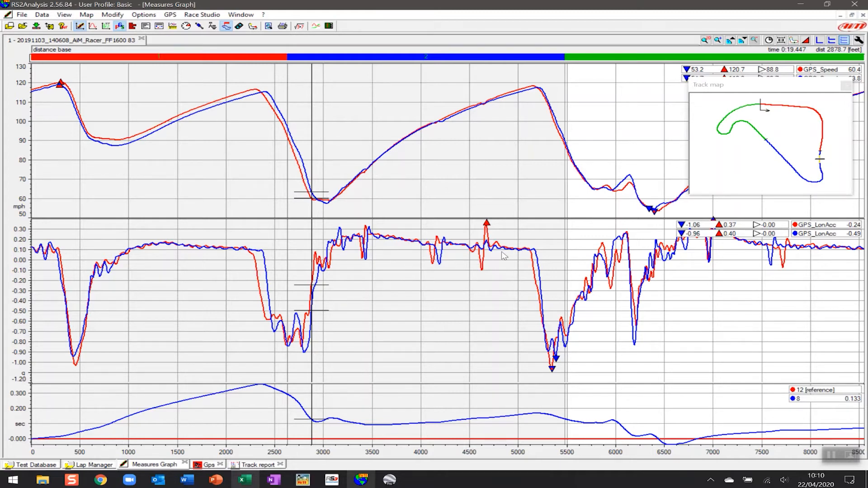
{"action": "left_click_drag", "start_coordinate": [780, 86], "coordinate": [410, 76]}
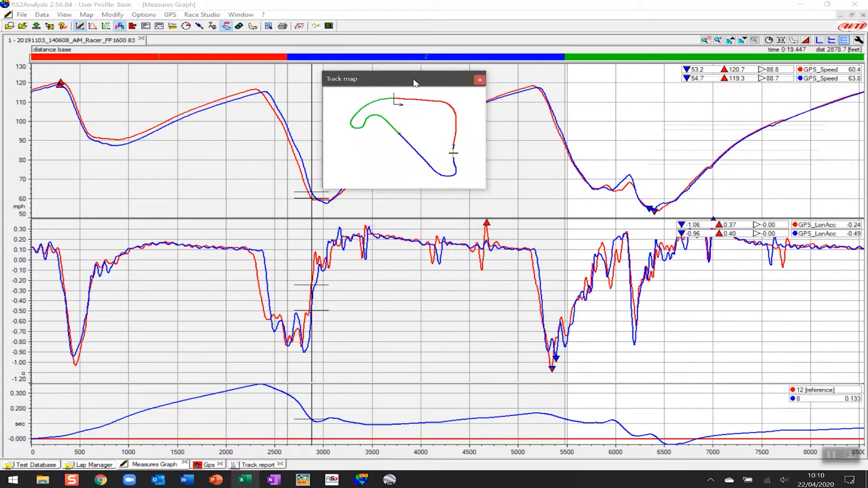
{"action": "left_click", "coordinate": [476, 79]}
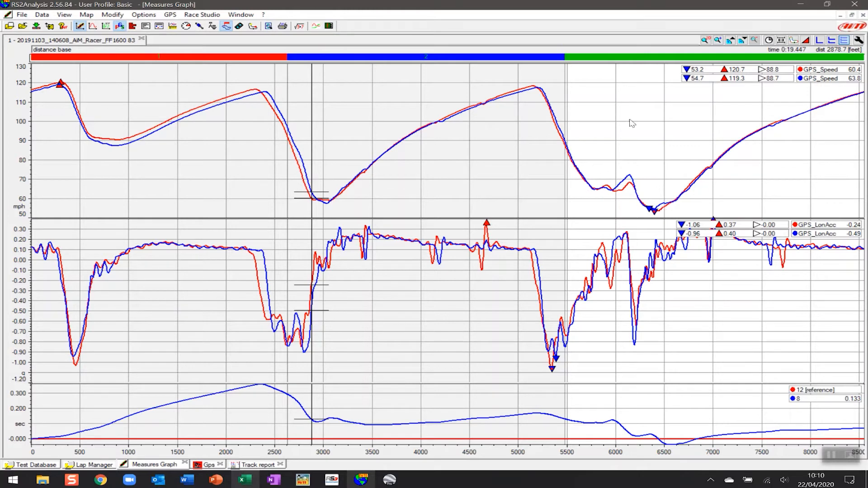
Zoom the measures graph to the final slow section, about 5700 to 6900 feet, and show the track map clear of the traces.
{"action": "left_click", "coordinate": [719, 41]}
{"action": "left_click_drag", "start_coordinate": [588, 136], "coordinate": [705, 137]}
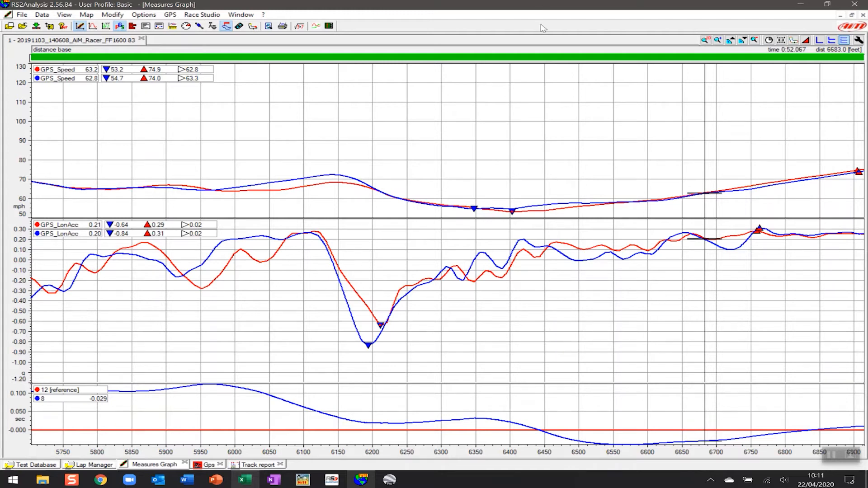
{"action": "left_click", "coordinate": [794, 40]}
{"action": "left_click_drag", "start_coordinate": [395, 77], "coordinate": [702, 72]}
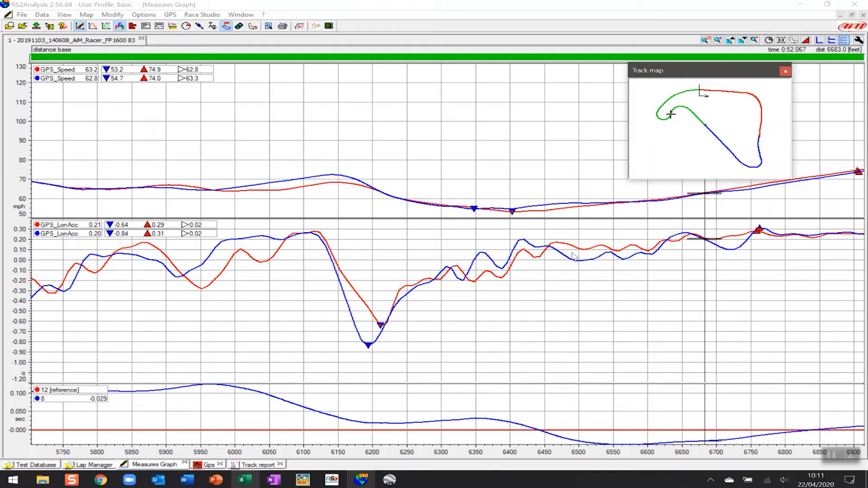
Load the Graphs and Map user profile to show the measures graph beside the GPS lines.
{"action": "key", "text": "F4"}
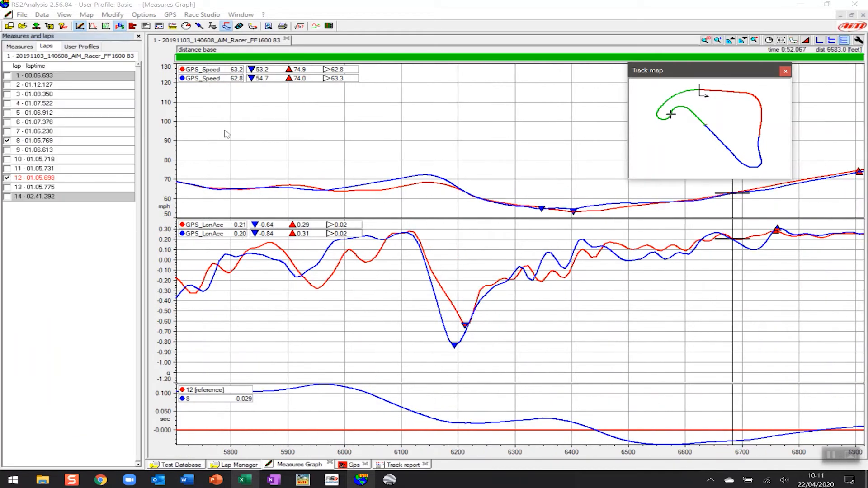
{"action": "left_click", "coordinate": [70, 46]}
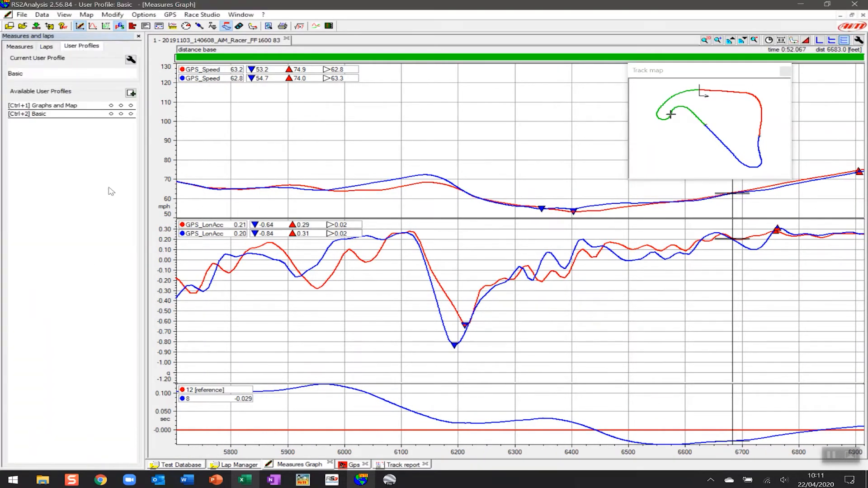
{"action": "left_click", "coordinate": [110, 105]}
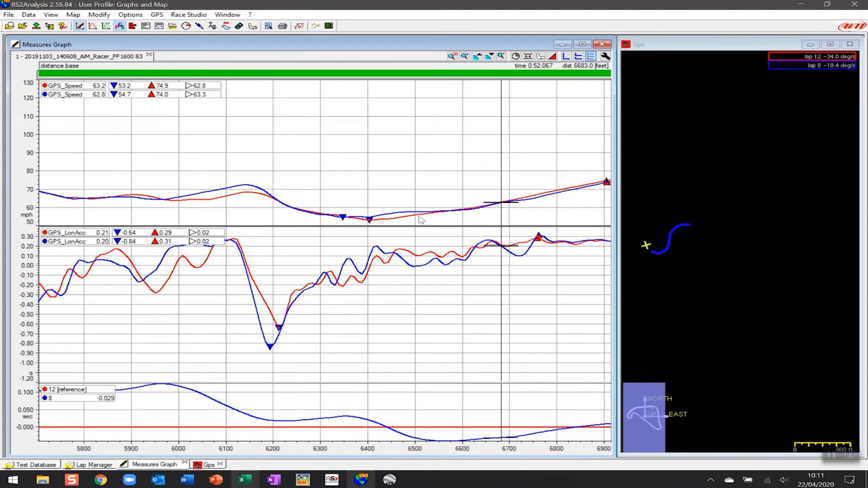
Centre and enlarge the S-shaped section of the GPS map so both driven lines can be compared.
{"action": "left_click", "coordinate": [729, 262]}
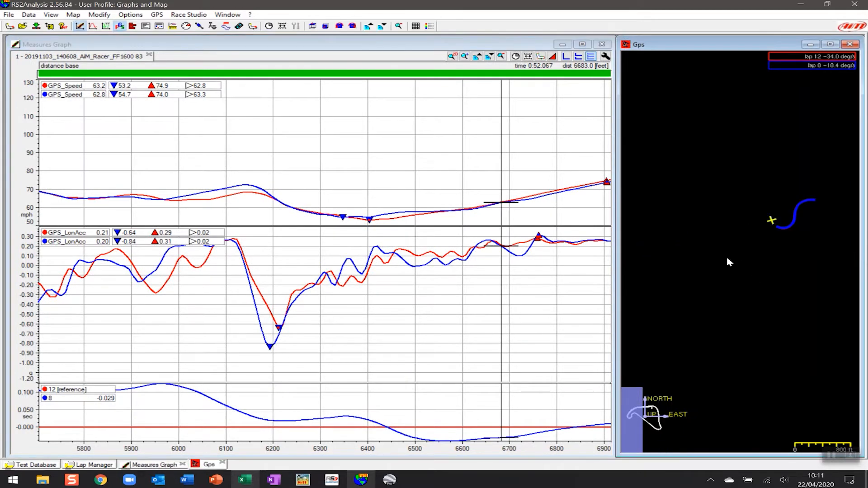
{"action": "scroll", "coordinate": [723, 252], "scroll_direction": "up", "scroll_amount": 5}
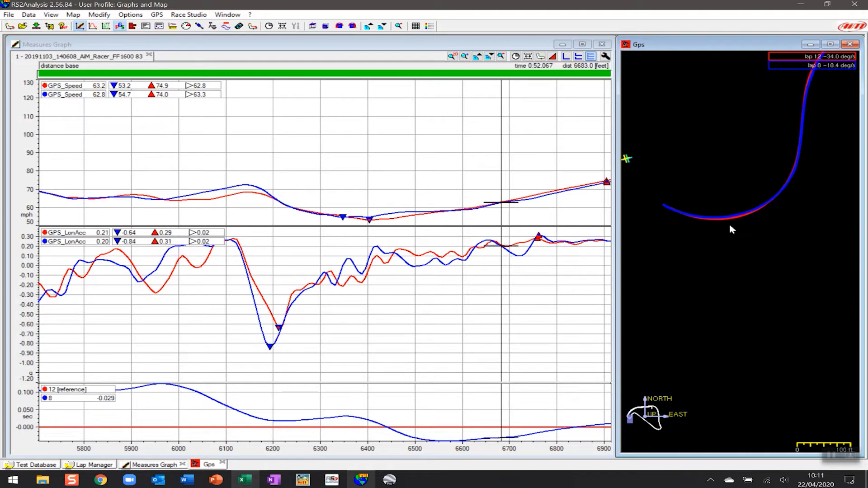
{"action": "left_click_drag", "start_coordinate": [732, 230], "coordinate": [701, 329]}
{"action": "scroll", "coordinate": [751, 270], "scroll_direction": "down", "scroll_amount": 1}
{"action": "left_click_drag", "start_coordinate": [816, 235], "coordinate": [793, 212]}
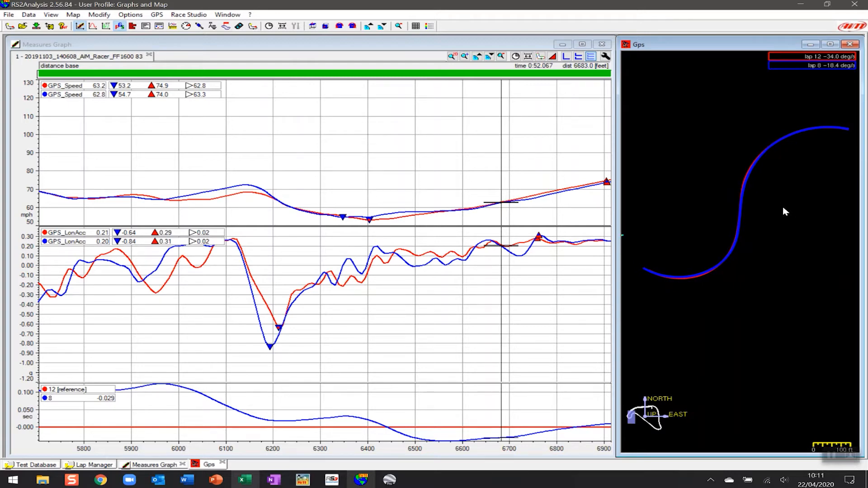
Place the graph cursor at the time-difference peak, about 5966 feet, and follow the speed traces through 6070 feet to lap 8's peak at about 6147 feet.
{"action": "left_click", "coordinate": [165, 202]}
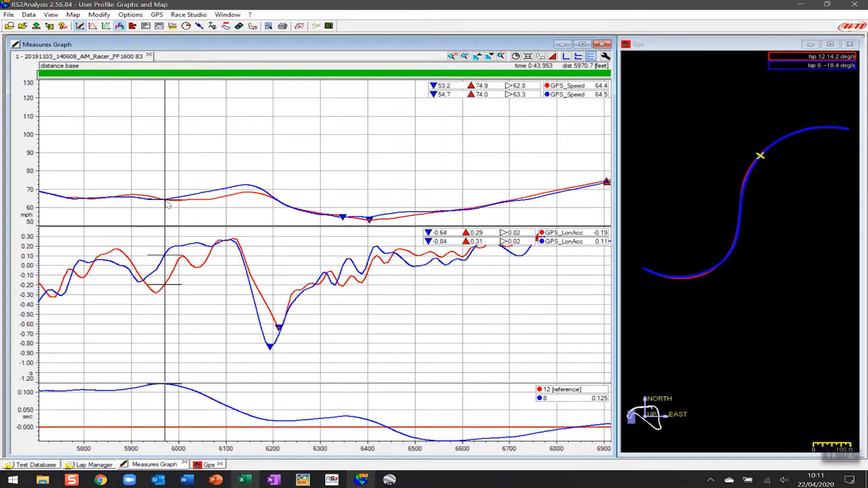
{"action": "left_click", "coordinate": [450, 441]}
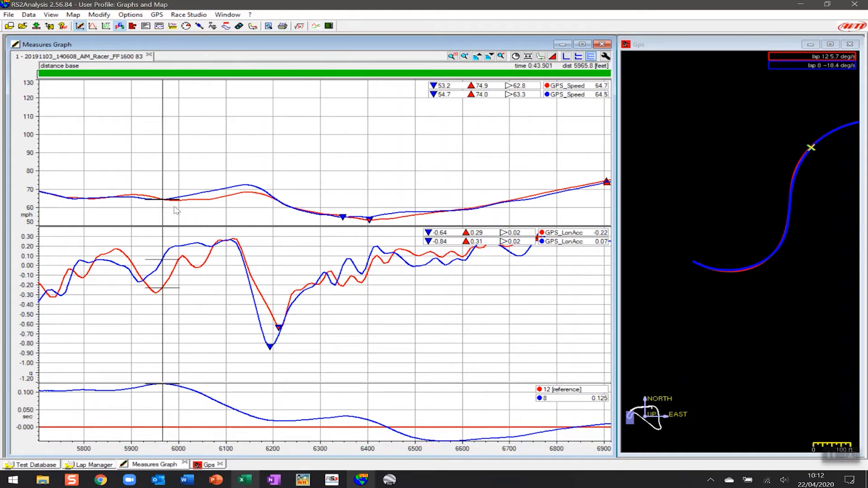
{"action": "mouse_move", "coordinate": [173, 209]}
{"action": "left_mouse_down"}
{"action": "mouse_move", "coordinate": [245, 202]}
{"action": "mouse_move", "coordinate": [214, 206]}
{"action": "left_mouse_up"}
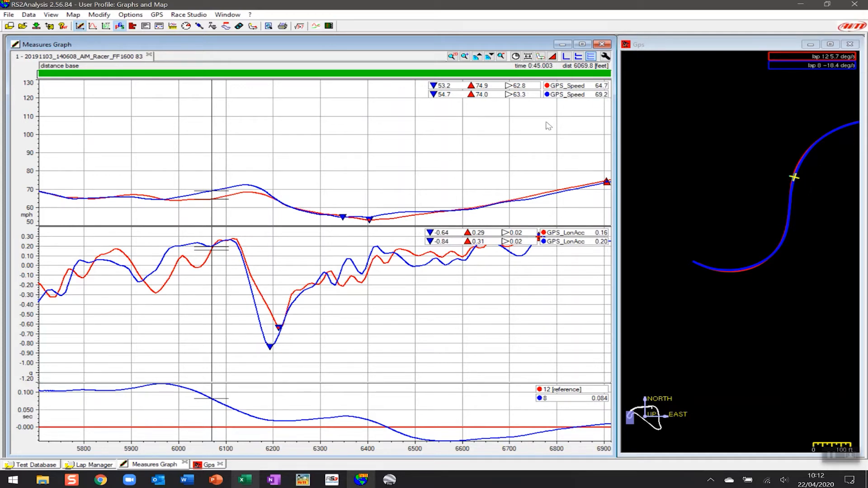
{"action": "left_click_drag", "start_coordinate": [214, 199], "coordinate": [249, 200]}
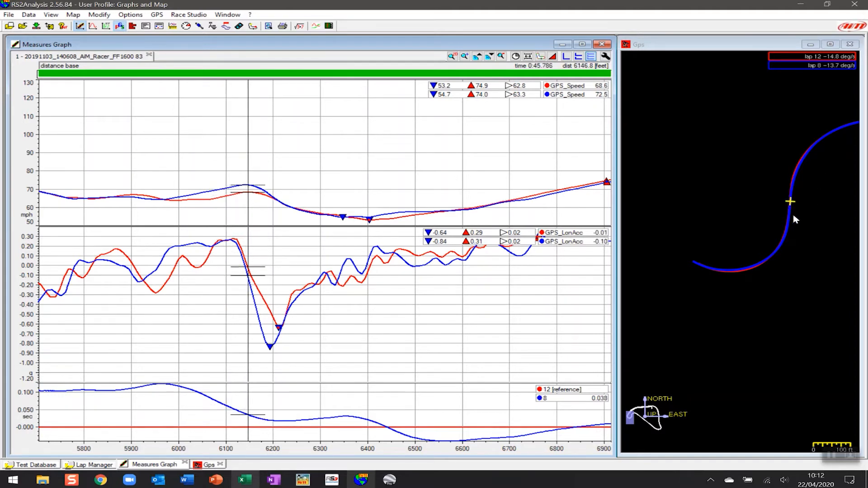
Check the braking zone at about 6224 and 6185 feet, then the time difference at about 6351, 6548 and 6650 feet.
{"action": "left_click_drag", "start_coordinate": [246, 415], "coordinate": [300, 421]}
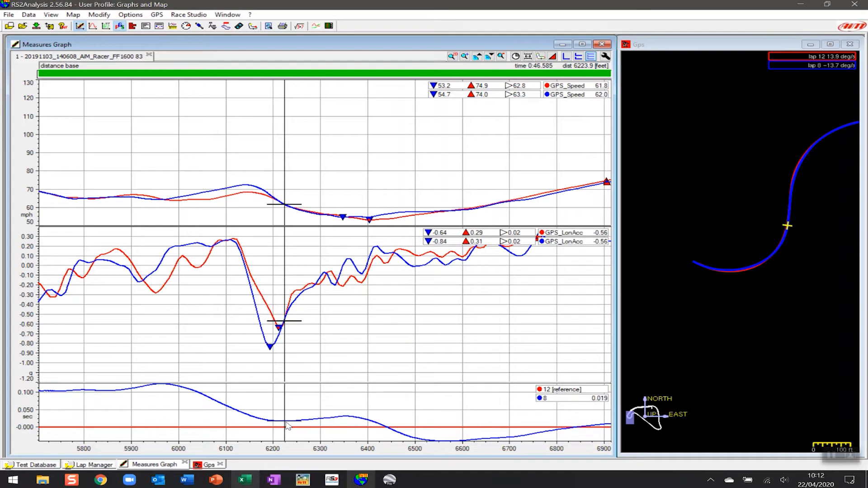
{"action": "left_click", "coordinate": [267, 343]}
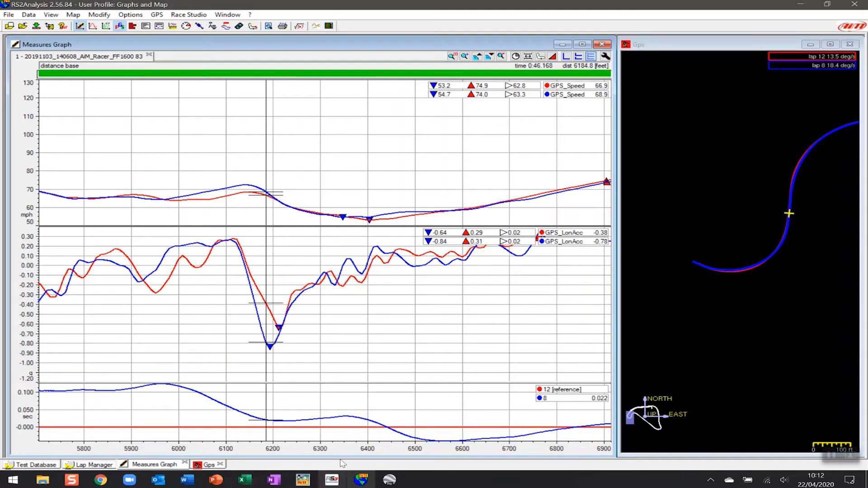
{"action": "left_click", "coordinate": [345, 425]}
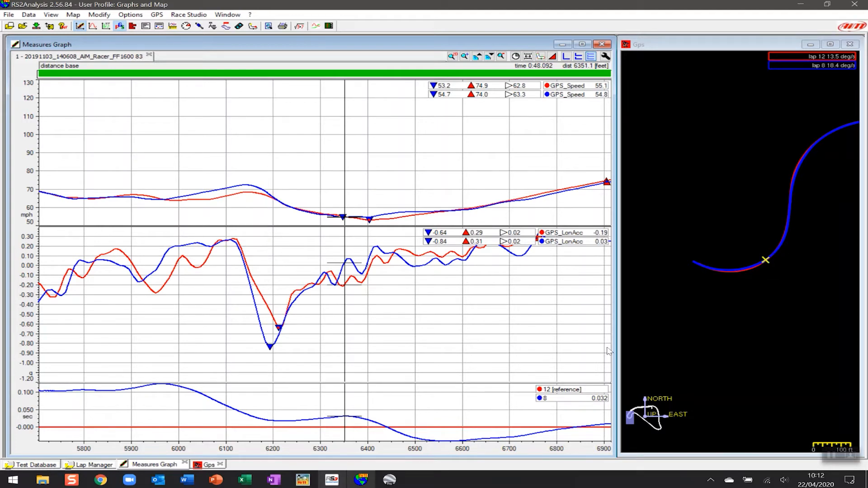
{"action": "left_click", "coordinate": [441, 438]}
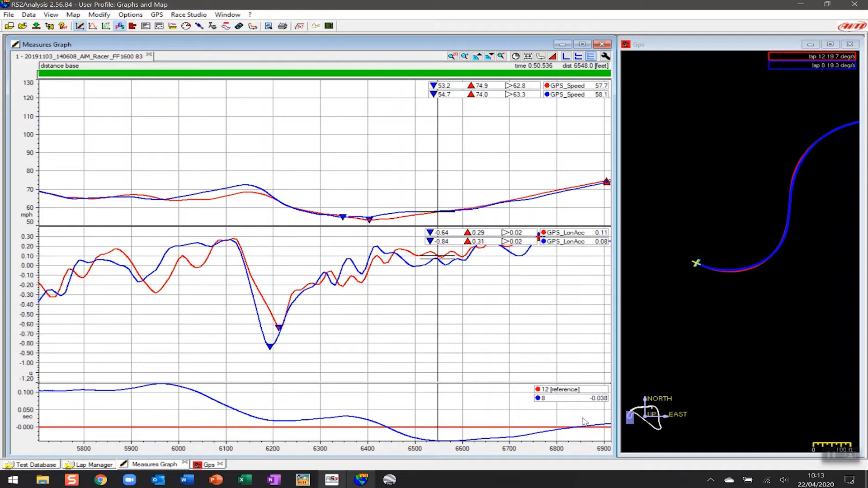
{"action": "left_click", "coordinate": [485, 335]}
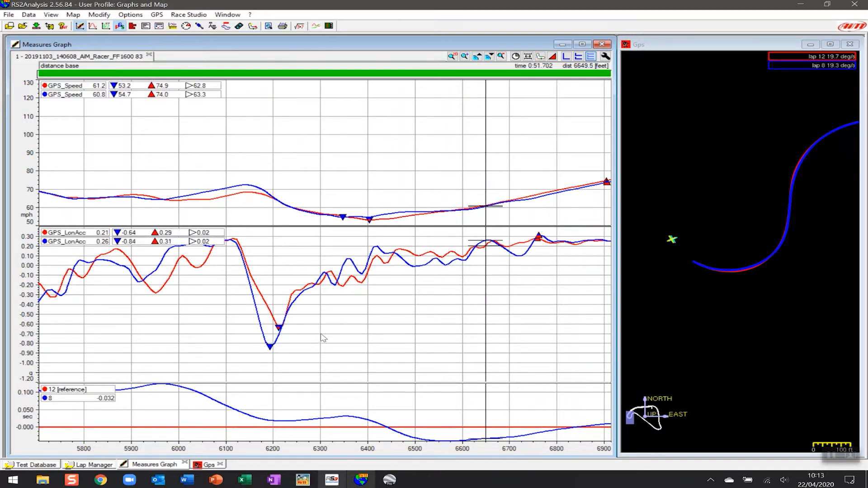
Place the cursor at lap 8's minimum speed, about 6349 feet, and compare both laps' acceleration traces on to about 6511 feet.
{"action": "left_click", "coordinate": [349, 226]}
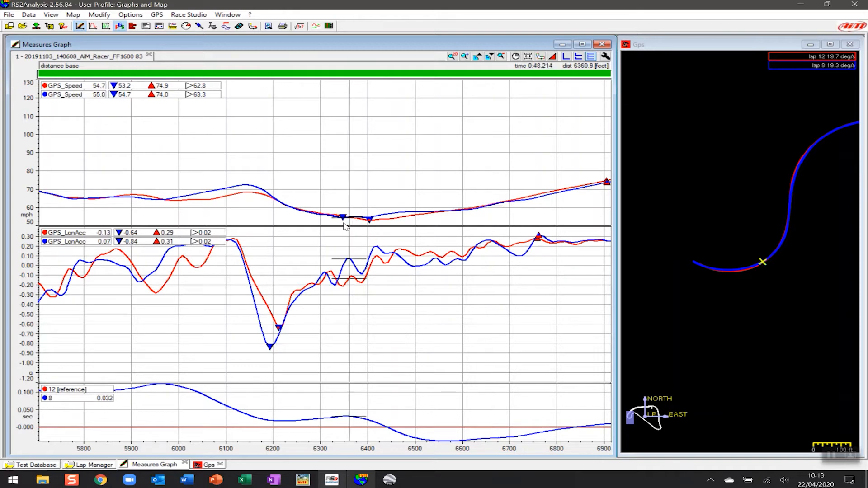
{"action": "left_click_drag", "start_coordinate": [346, 226], "coordinate": [343, 224]}
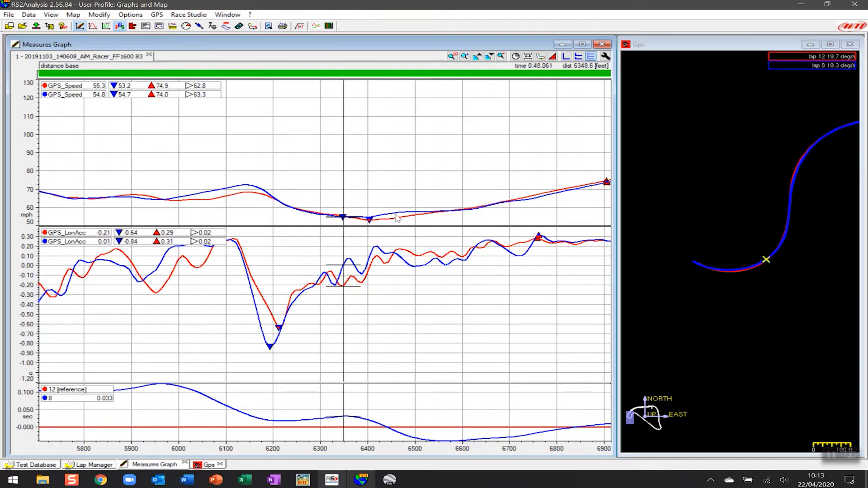
{"action": "mouse_move", "coordinate": [391, 215]}
{"action": "left_mouse_down"}
{"action": "mouse_move", "coordinate": [414, 218]}
{"action": "mouse_move", "coordinate": [390, 222]}
{"action": "left_mouse_up"}
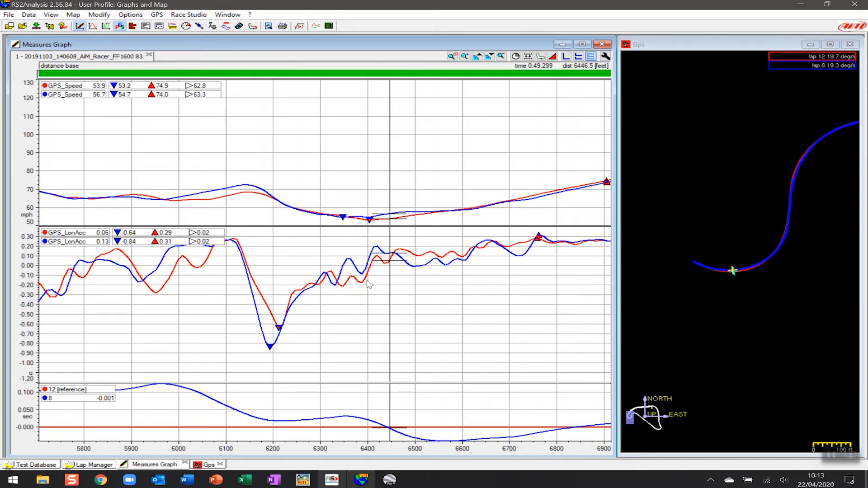
{"action": "mouse_move", "coordinate": [365, 286]}
{"action": "left_mouse_down"}
{"action": "mouse_move", "coordinate": [376, 272]}
{"action": "mouse_move", "coordinate": [427, 266]}
{"action": "left_mouse_up"}
Enlarge the GPS map around the cursor near 6511 feet to compare the two laps' lines through the bend.
{"action": "scroll", "coordinate": [741, 272], "scroll_direction": "up", "scroll_amount": 8}
{"action": "scroll", "coordinate": [744, 258], "scroll_direction": "down", "scroll_amount": 1}
{"action": "left_click_drag", "start_coordinate": [745, 257], "coordinate": [757, 227]}
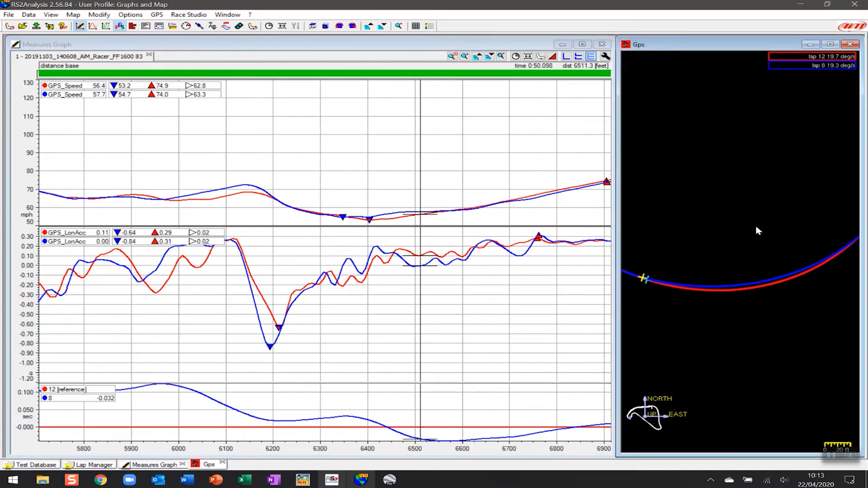
{"action": "scroll", "coordinate": [760, 238], "scroll_direction": "down", "scroll_amount": 1}
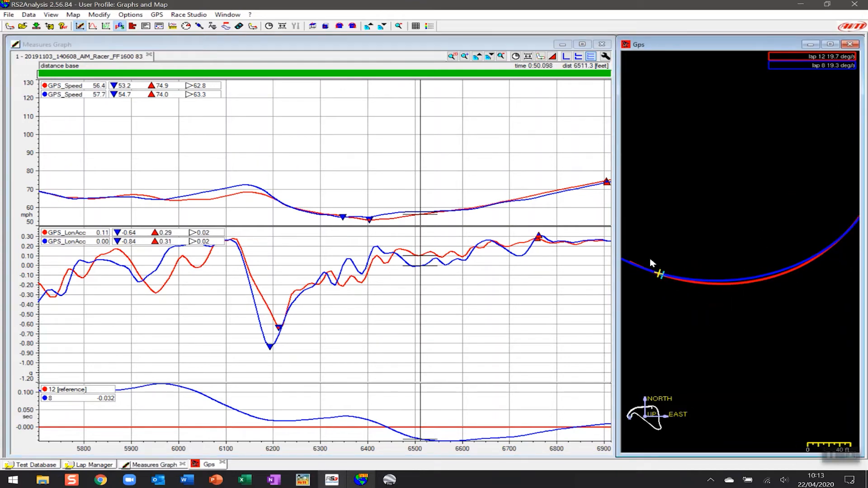
{"action": "left_click_drag", "start_coordinate": [752, 288], "coordinate": [794, 285]}
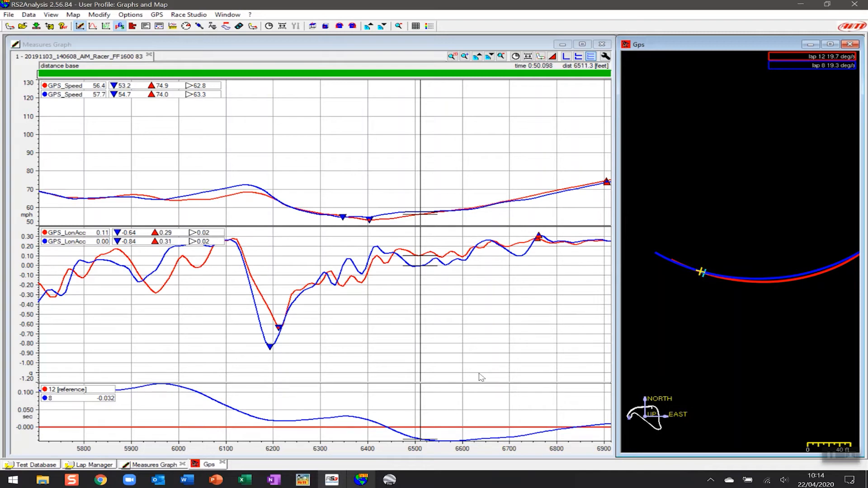
Reset the graph to the full lap, zoom to about 2850 to 7100 feet and place the cursor at about 6065 feet.
{"action": "left_click", "coordinate": [502, 56]}
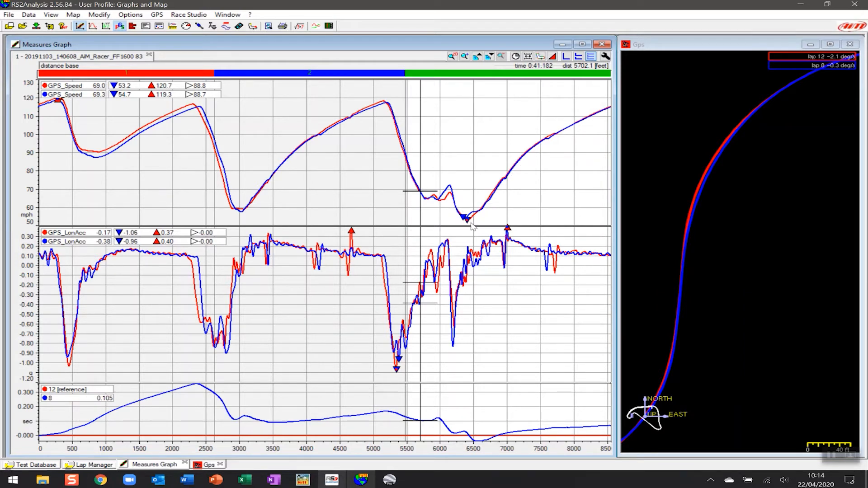
{"action": "scroll", "coordinate": [454, 223], "scroll_direction": "up", "scroll_amount": 2}
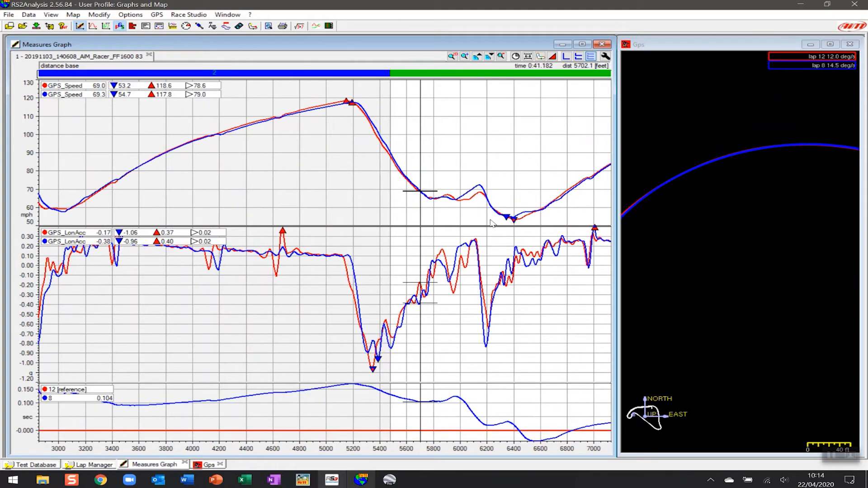
{"action": "left_click_drag", "start_coordinate": [396, 223], "coordinate": [470, 221]}
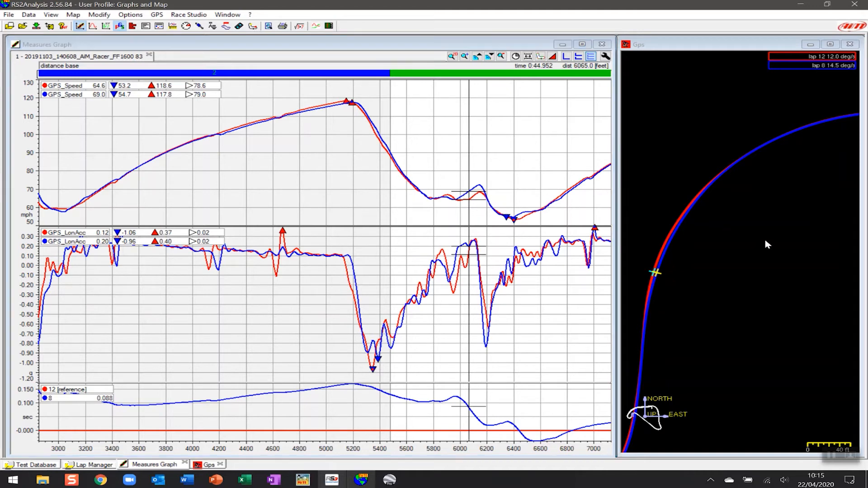
Examine both GPS lines around the 6065 feet cursor position and back through the preceding bend to its approach straight.
{"action": "left_click_drag", "start_coordinate": [761, 248], "coordinate": [800, 222]}
{"action": "scroll", "coordinate": [798, 223], "scroll_direction": "down", "scroll_amount": 4}
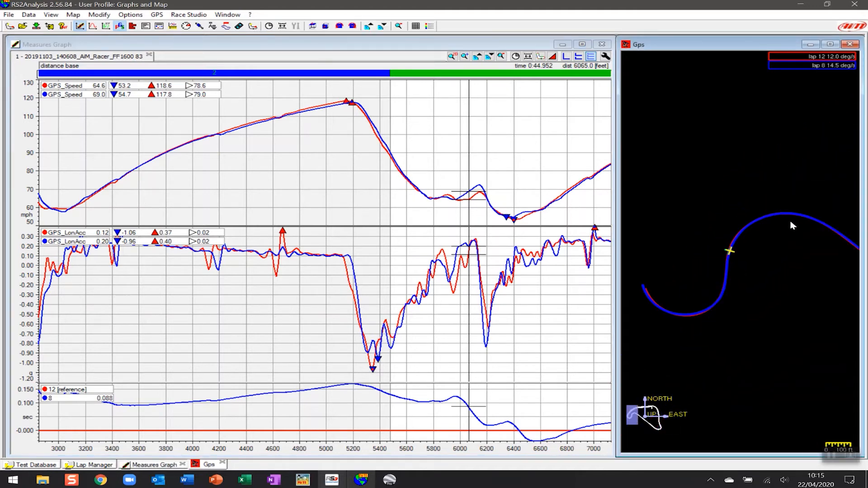
{"action": "scroll", "coordinate": [792, 225], "scroll_direction": "up", "scroll_amount": 3}
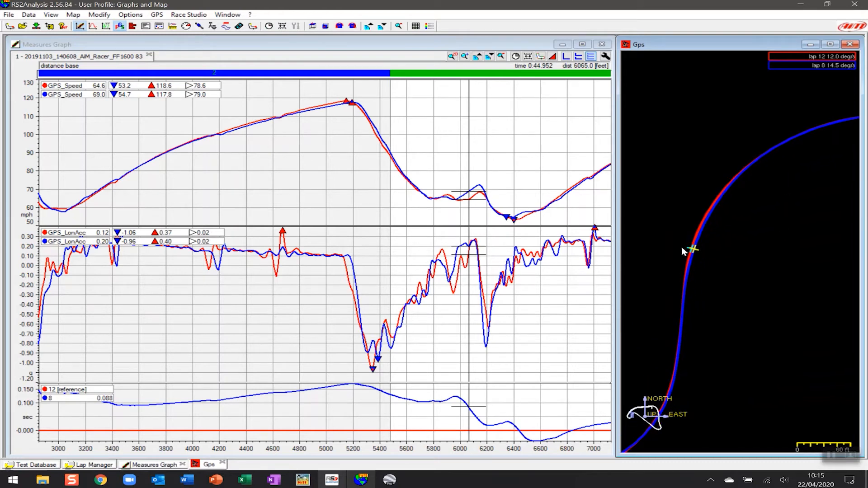
{"action": "left_click_drag", "start_coordinate": [782, 172], "coordinate": [753, 145]}
{"action": "left_click_drag", "start_coordinate": [725, 223], "coordinate": [780, 191]}
{"action": "left_click_drag", "start_coordinate": [704, 121], "coordinate": [694, 156]}
{"action": "scroll", "coordinate": [696, 161], "scroll_direction": "down", "scroll_amount": 3}
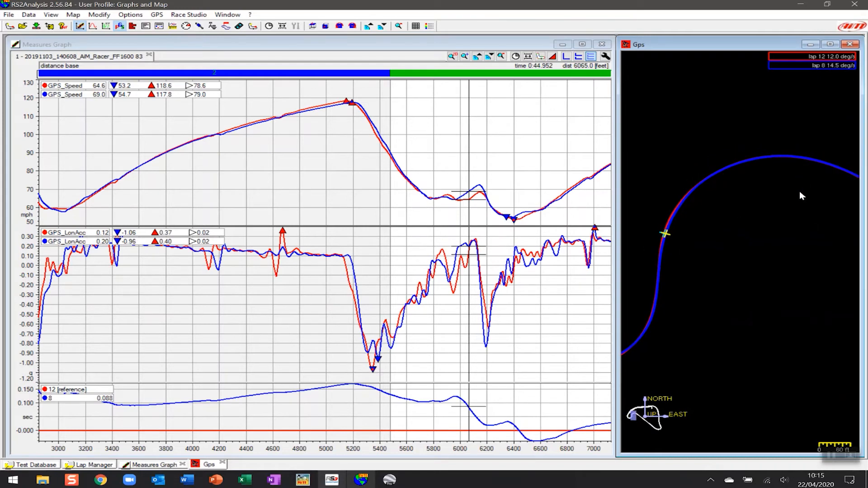
{"action": "left_click_drag", "start_coordinate": [800, 192], "coordinate": [698, 194]}
{"action": "left_click_drag", "start_coordinate": [781, 229], "coordinate": [709, 135]}
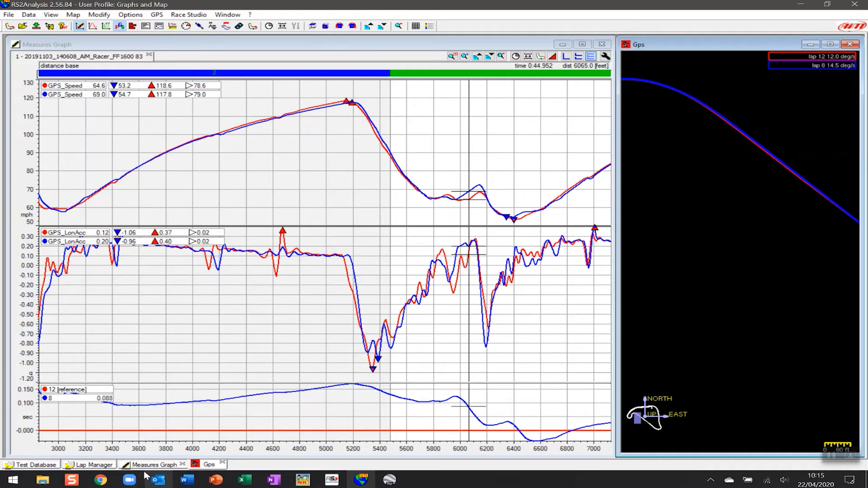
Open the track report and maximize it to compare both laps' minimum and maximum speeds around the circuit.
{"action": "left_click", "coordinate": [226, 25]}
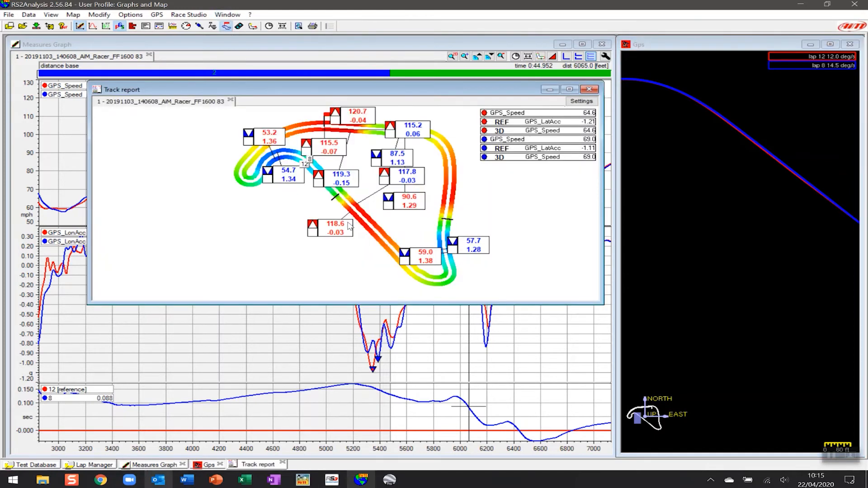
{"action": "left_click", "coordinate": [570, 89]}
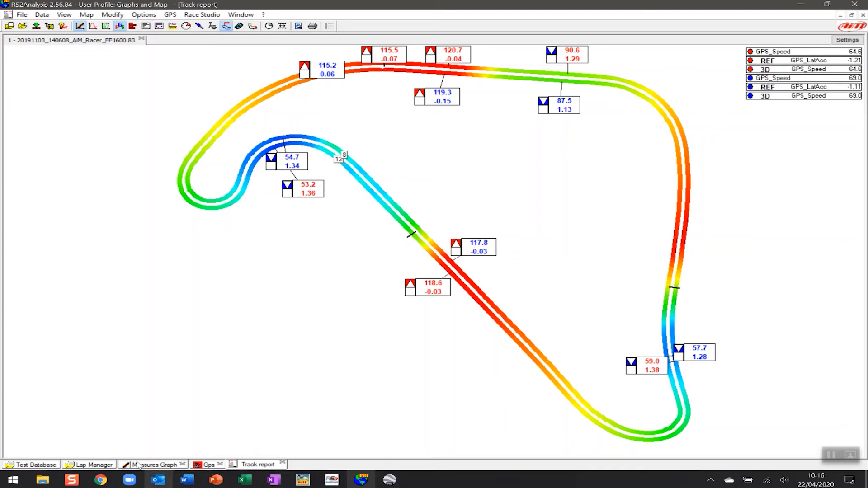
Return to the measures graph, show the full lap and open the measures and laps list.
{"action": "left_click", "coordinate": [157, 466]}
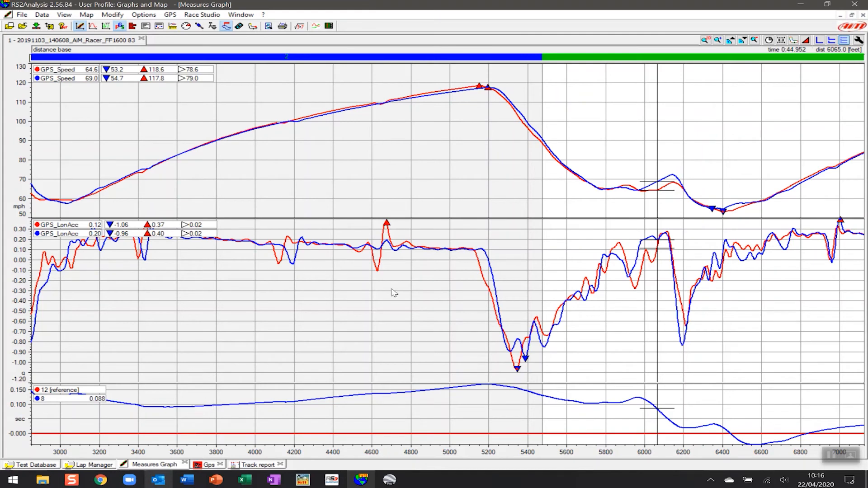
{"action": "left_click", "coordinate": [764, 39]}
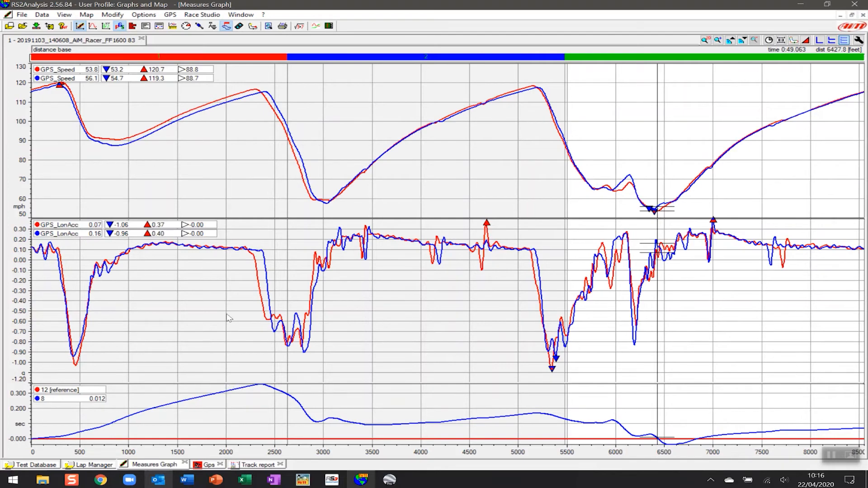
{"action": "key", "text": "F2"}
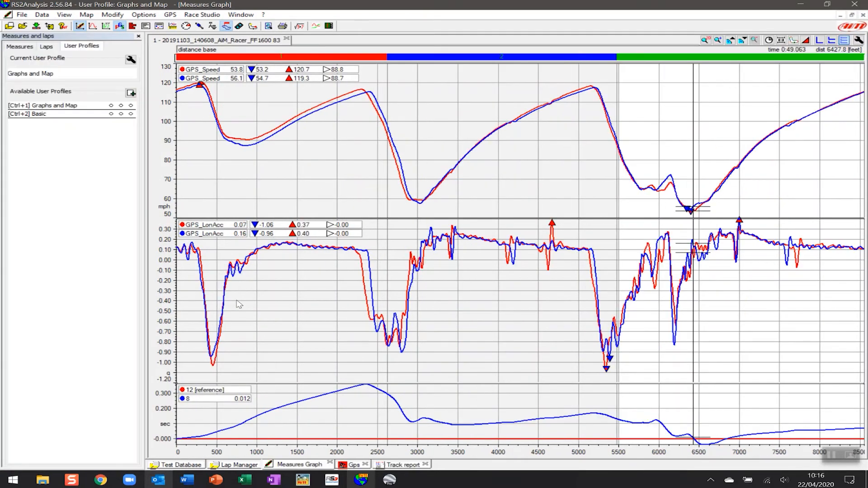
Add laps 13, 11 and 10 to the graph alongside laps 8 and 12.
{"action": "left_click", "coordinate": [26, 47]}
{"action": "left_click", "coordinate": [50, 47]}
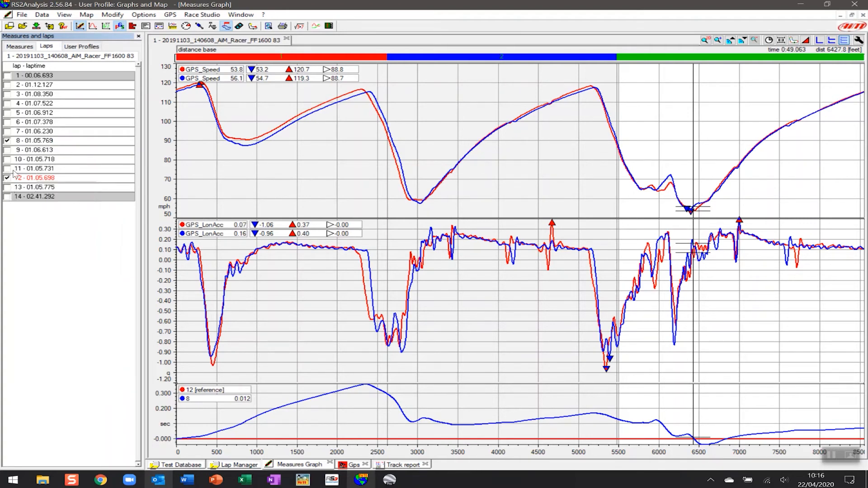
{"action": "left_click", "coordinate": [7, 187]}
{"action": "left_click", "coordinate": [8, 169]}
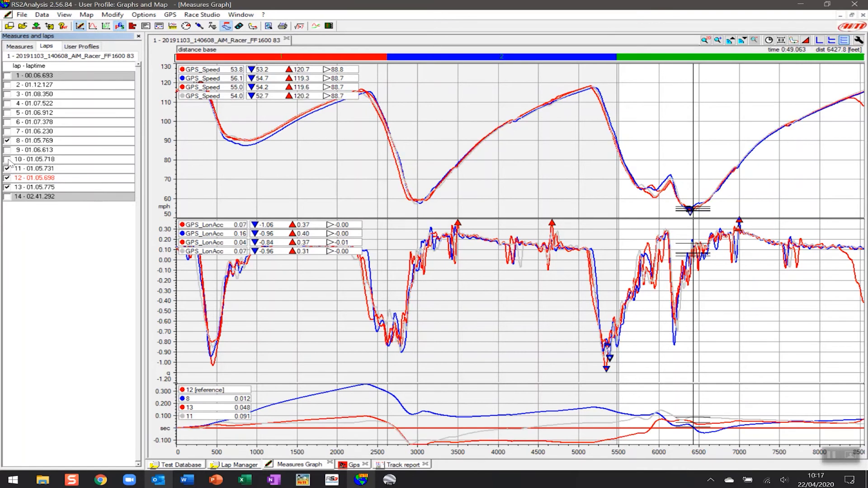
{"action": "left_click", "coordinate": [7, 159]}
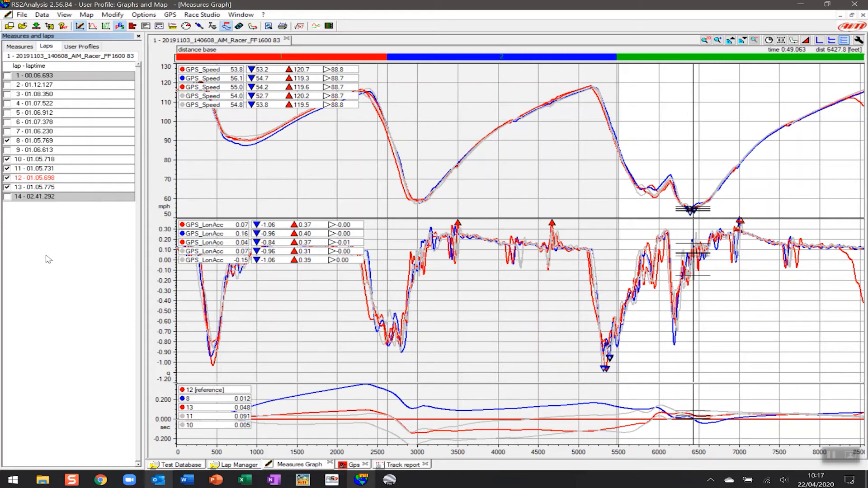
Change the trace colours of laps 8 and 13 to light grey, matching laps 10 and 11.
{"action": "left_click", "coordinate": [25, 47]}
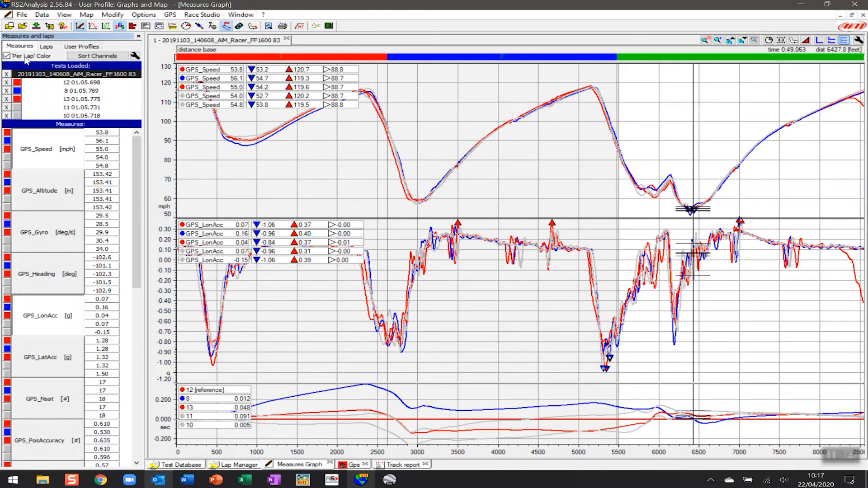
{"action": "left_click", "coordinate": [47, 46]}
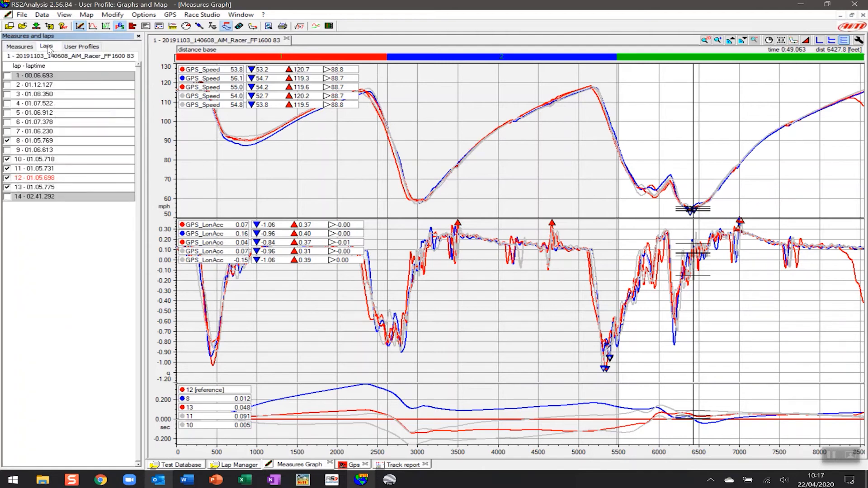
{"action": "left_click", "coordinate": [29, 48]}
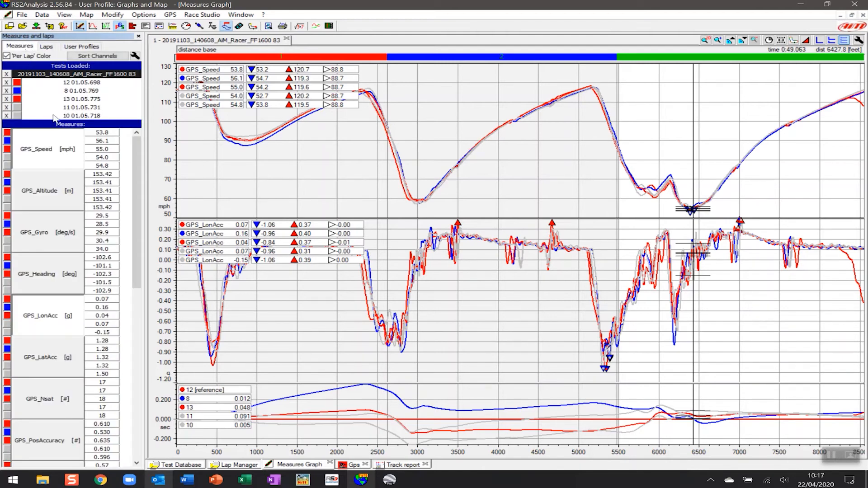
{"action": "left_click", "coordinate": [17, 91]}
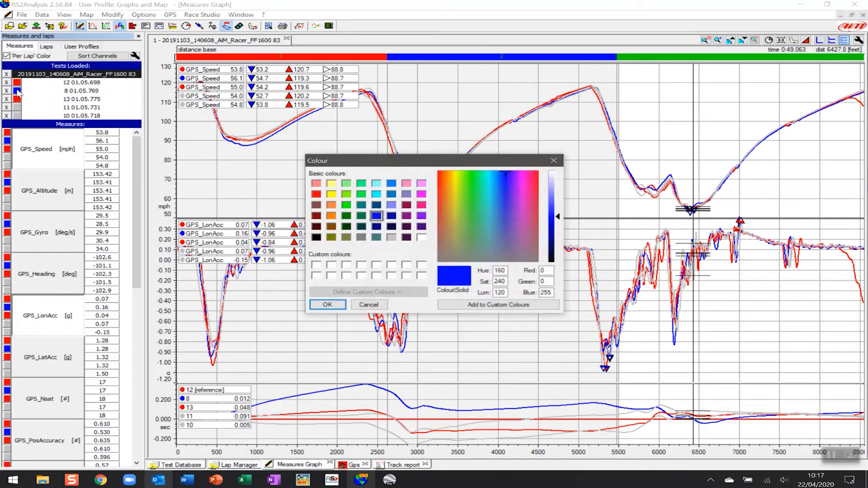
{"action": "left_click", "coordinate": [392, 238]}
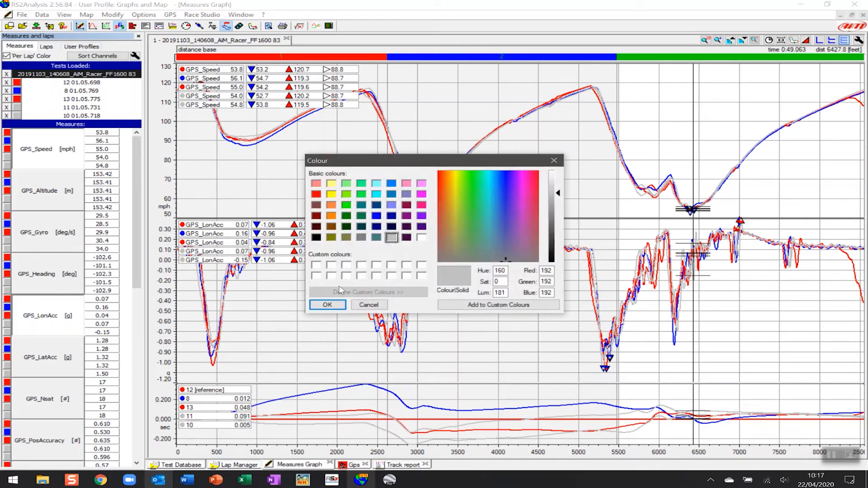
{"action": "left_click", "coordinate": [328, 305]}
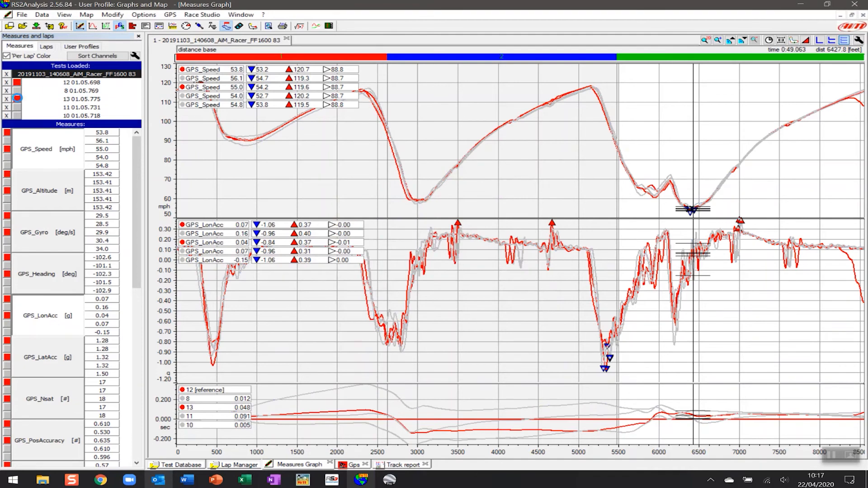
{"action": "left_click", "coordinate": [18, 99]}
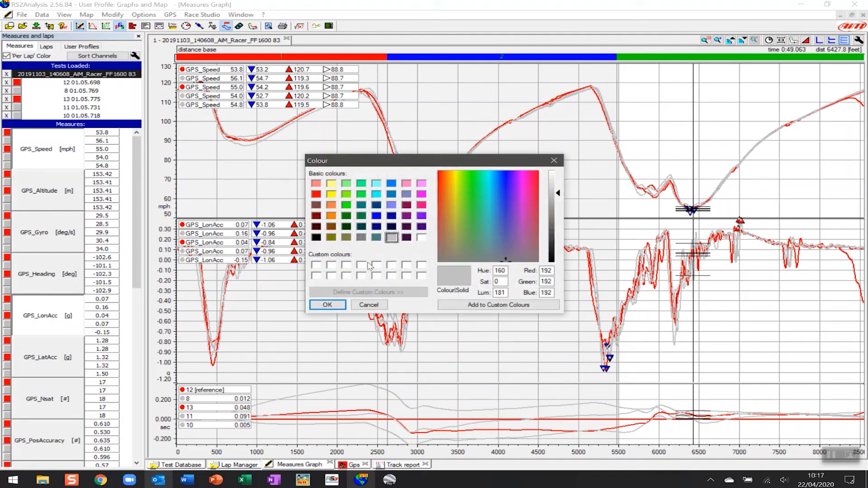
{"action": "left_click", "coordinate": [325, 307]}
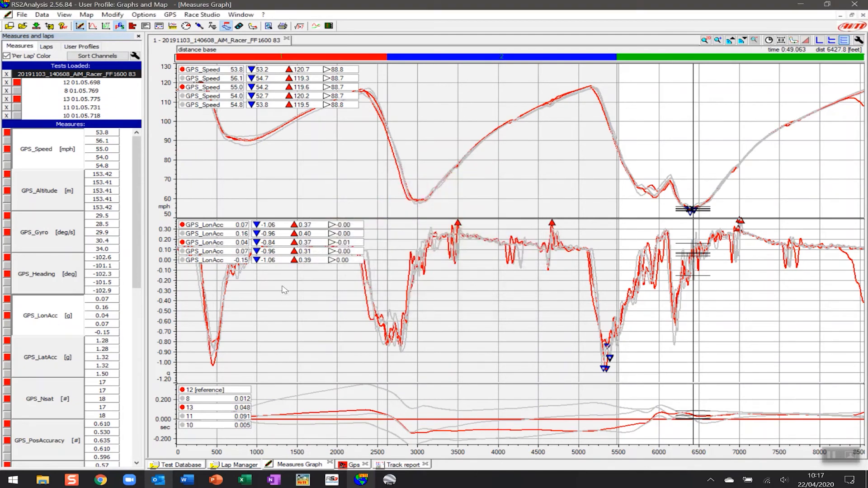
Deselect and reselect lap 12 to draw its red trace over the grey laps, and hide the measures and laps list.
{"action": "left_click", "coordinate": [47, 46]}
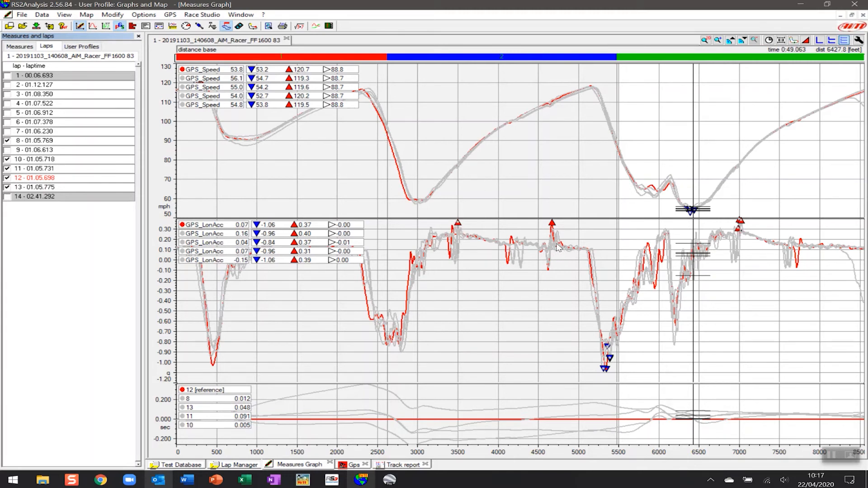
{"action": "left_click", "coordinate": [7, 178]}
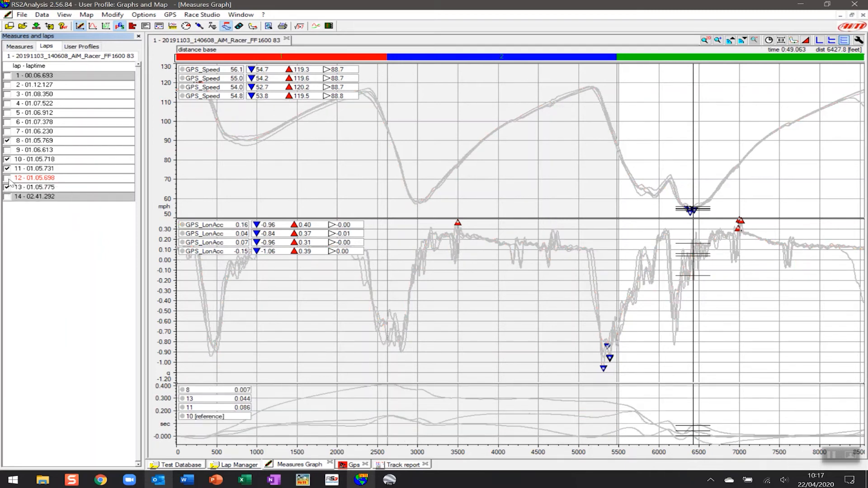
{"action": "left_click", "coordinate": [9, 180]}
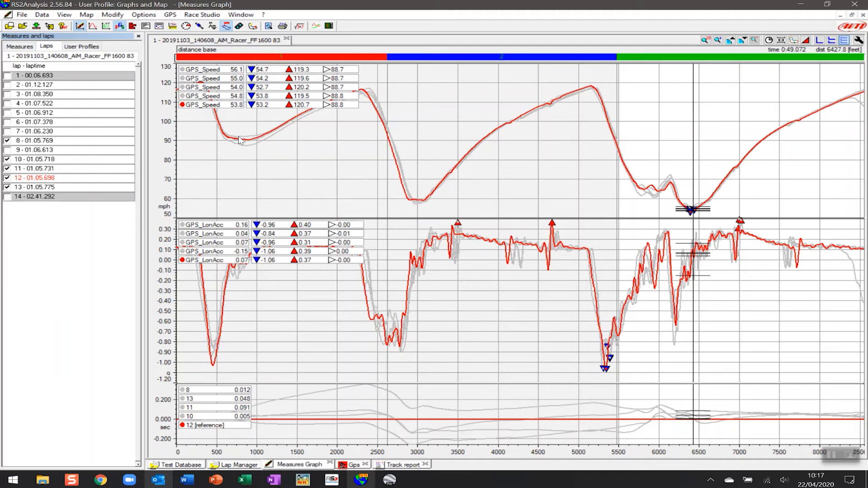
{"action": "key", "text": "F2"}
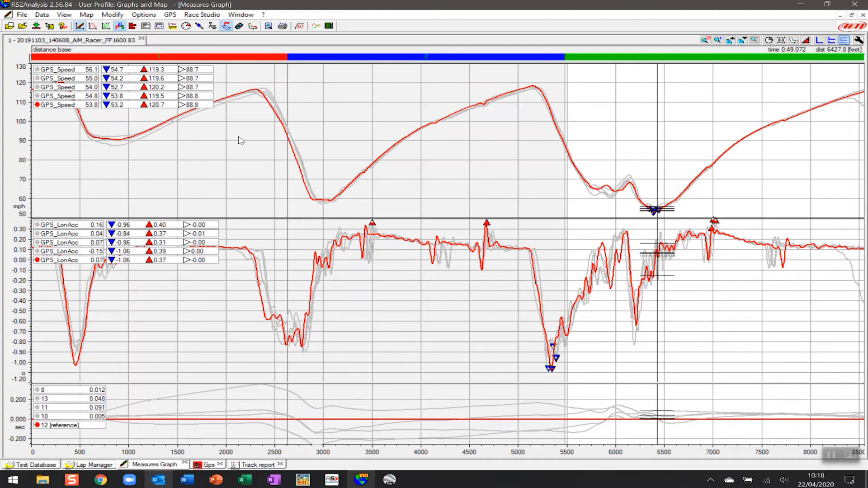
Place the graph cursor at about 510 feet and at about 884 feet to compare the five laps through the first corner.
{"action": "left_click", "coordinate": [126, 156]}
{"action": "left_click", "coordinate": [81, 165]}
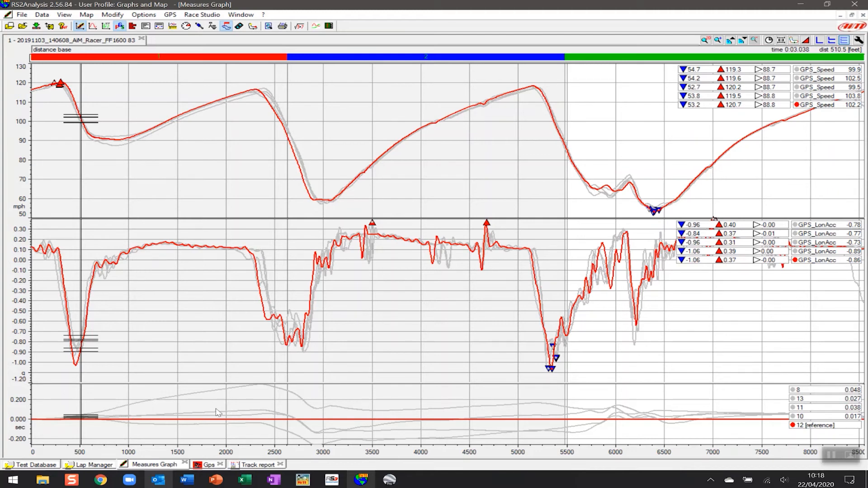
{"action": "left_click", "coordinate": [117, 140]}
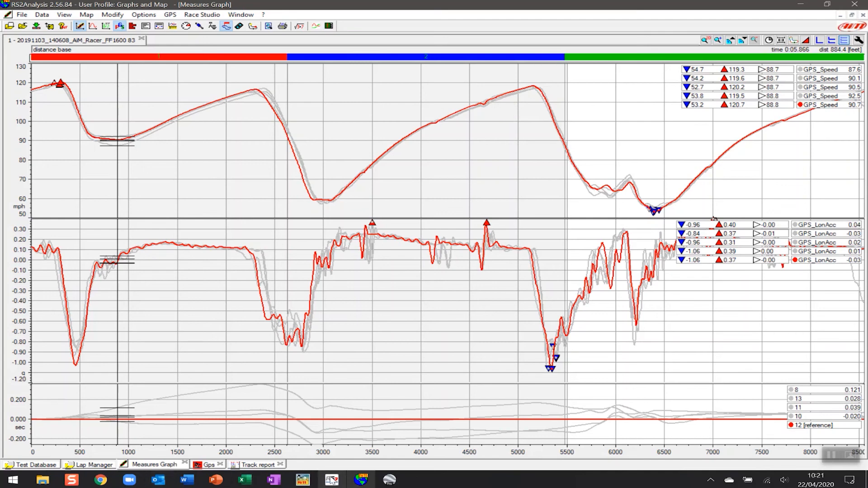
Examine the five laps' GPS lines through the bend around the cursor and through the S-bend and hairpin at the circuit's western end.
{"action": "left_click", "coordinate": [217, 468]}
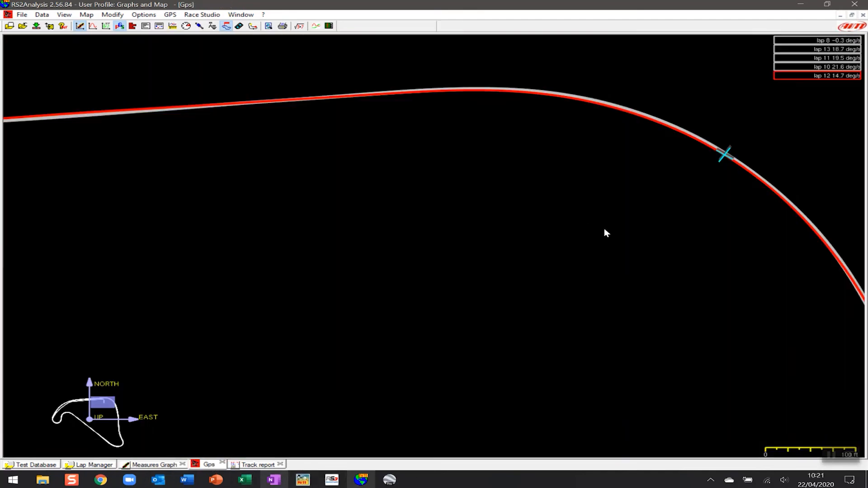
{"action": "scroll", "coordinate": [536, 245], "scroll_direction": "down", "scroll_amount": 2}
{"action": "scroll", "coordinate": [588, 181], "scroll_direction": "down", "scroll_amount": 1}
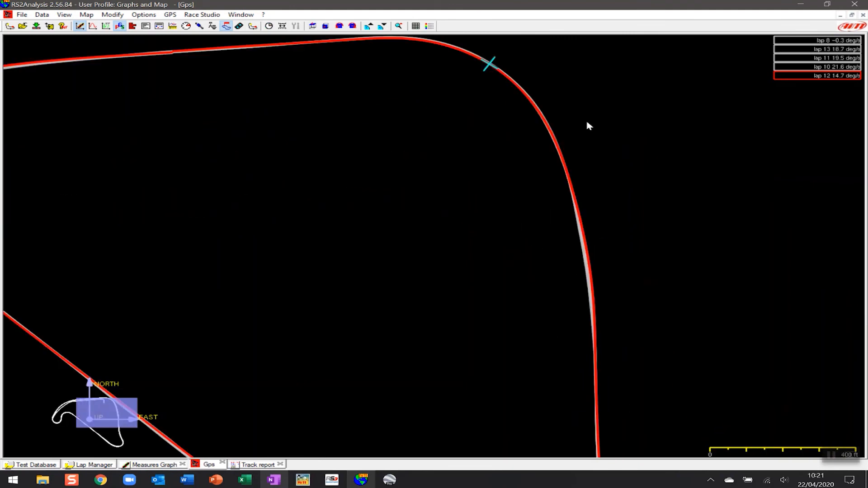
{"action": "scroll", "coordinate": [588, 177], "scroll_direction": "up", "scroll_amount": 1}
{"action": "left_click_drag", "start_coordinate": [595, 192], "coordinate": [515, 216]}
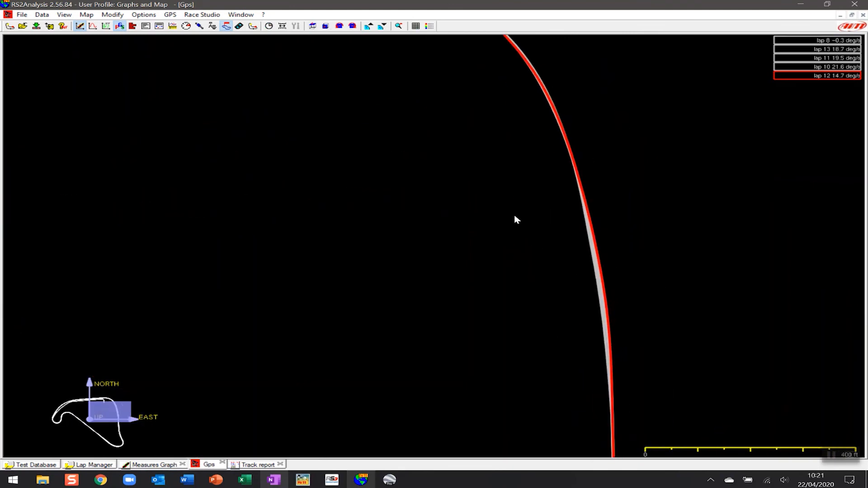
{"action": "scroll", "coordinate": [517, 219], "scroll_direction": "down", "scroll_amount": 2}
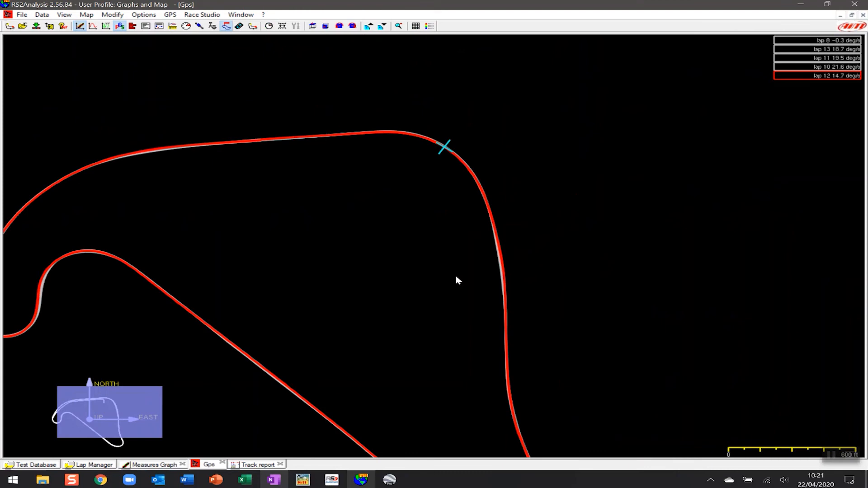
{"action": "scroll", "coordinate": [457, 281], "scroll_direction": "down", "scroll_amount": 1}
{"action": "scroll", "coordinate": [515, 246], "scroll_direction": "up", "scroll_amount": 1}
{"action": "left_click_drag", "start_coordinate": [377, 177], "coordinate": [586, 220]}
{"action": "scroll", "coordinate": [380, 289], "scroll_direction": "up", "scroll_amount": 4}
{"action": "left_click_drag", "start_coordinate": [280, 241], "coordinate": [483, 239]}
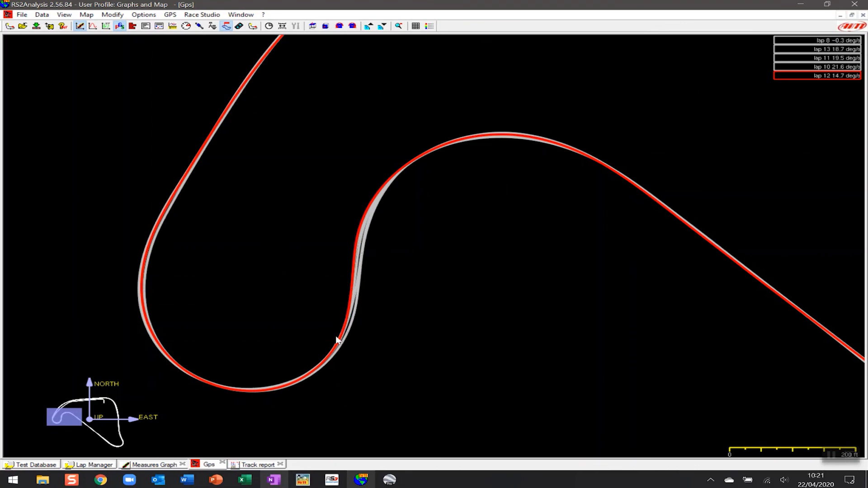
Return to the measures graph, zoom to about 6280 to 8250 feet to compare the final stretch, and restore the full lap.
{"action": "left_click", "coordinate": [154, 465]}
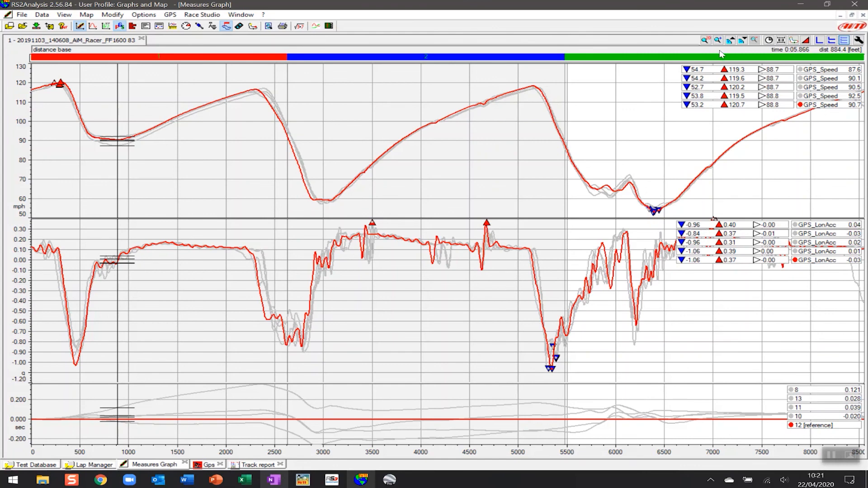
{"action": "left_click_drag", "start_coordinate": [643, 168], "coordinate": [827, 159]}
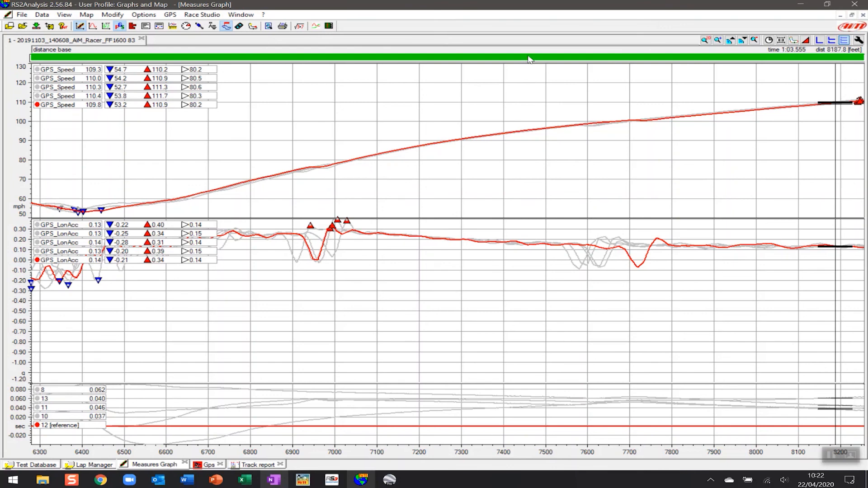
{"action": "left_click", "coordinate": [754, 41]}
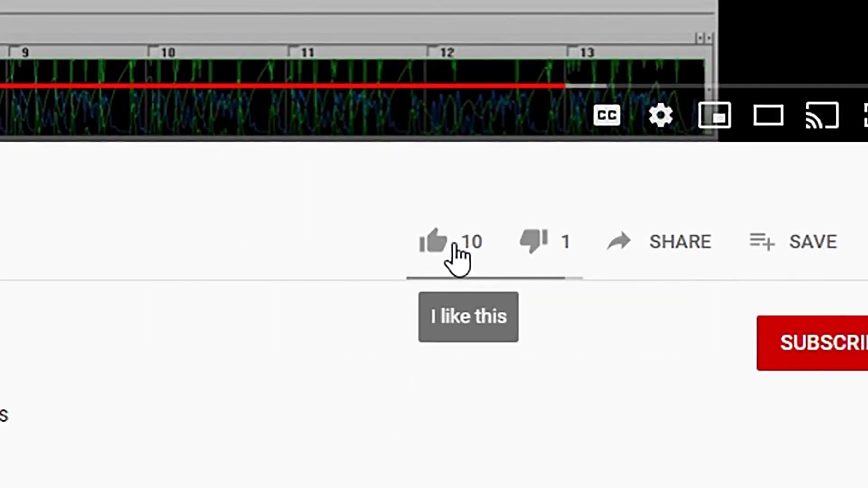
{"action": "left_click", "coordinate": [457, 258]}
{"action": "left_click", "coordinate": [645, 269]}
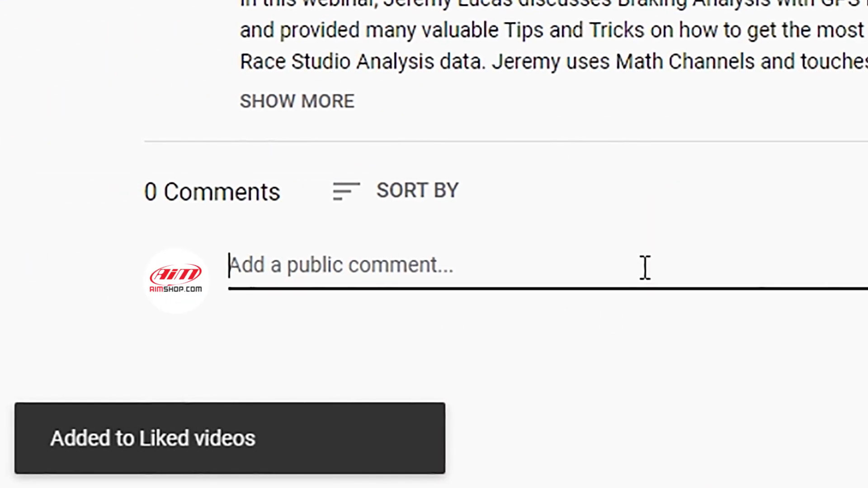
{"action": "type", "text": "Awesome!"}
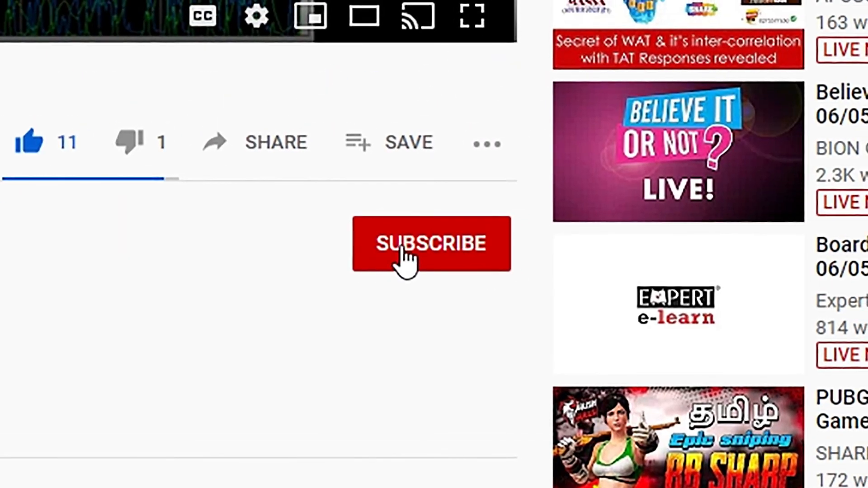
{"action": "left_click", "coordinate": [403, 251]}
{"action": "left_click", "coordinate": [489, 251]}
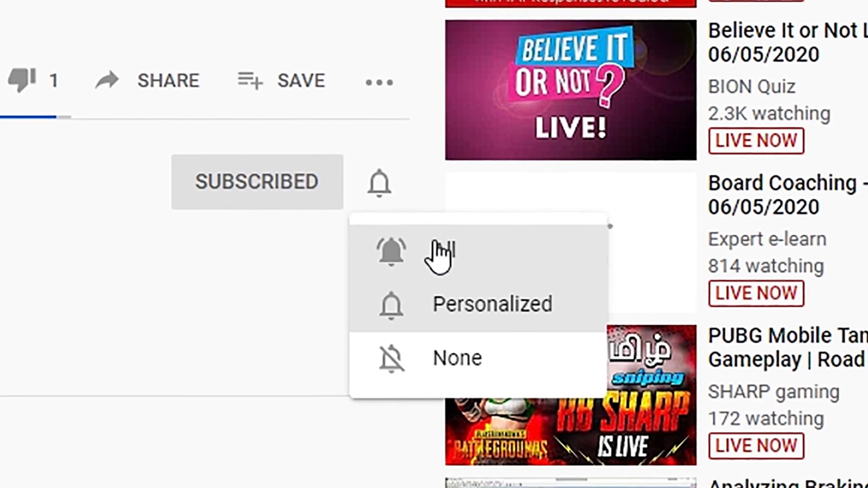
{"action": "left_click", "coordinate": [435, 249]}
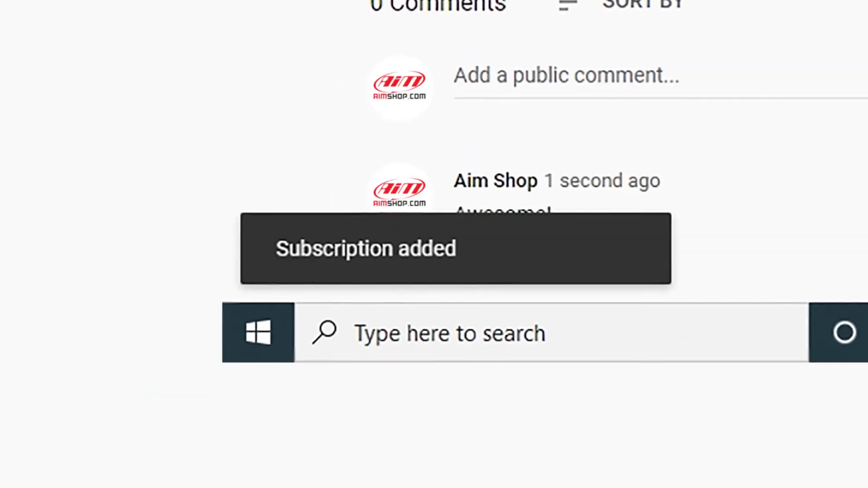